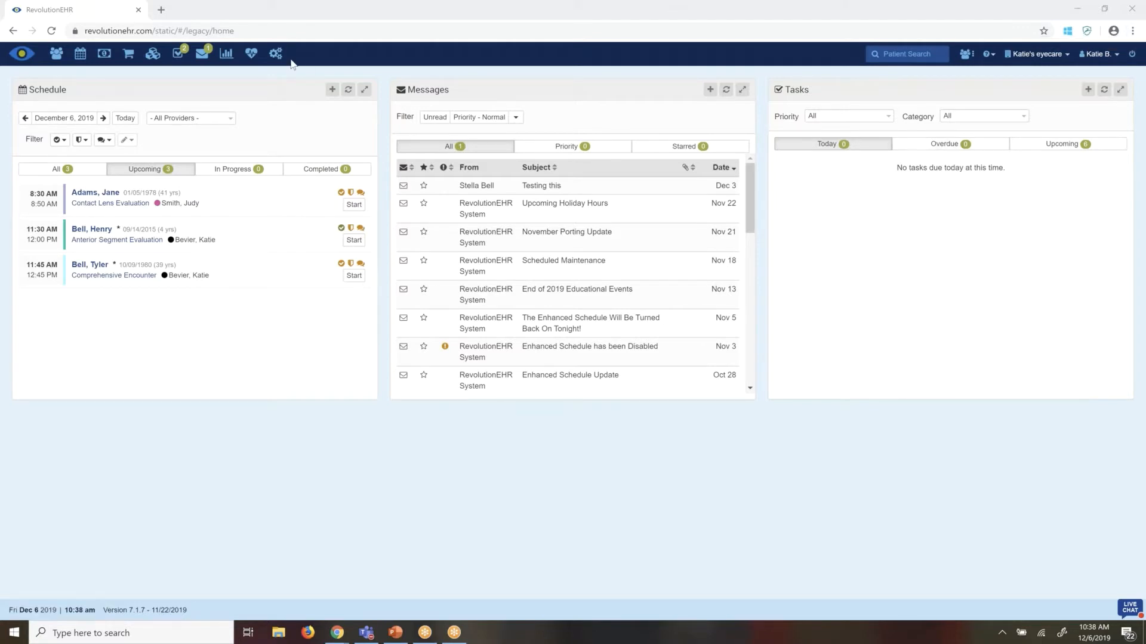
Open the Optical Order Search reports and start adding a new report
left_click(228, 59)
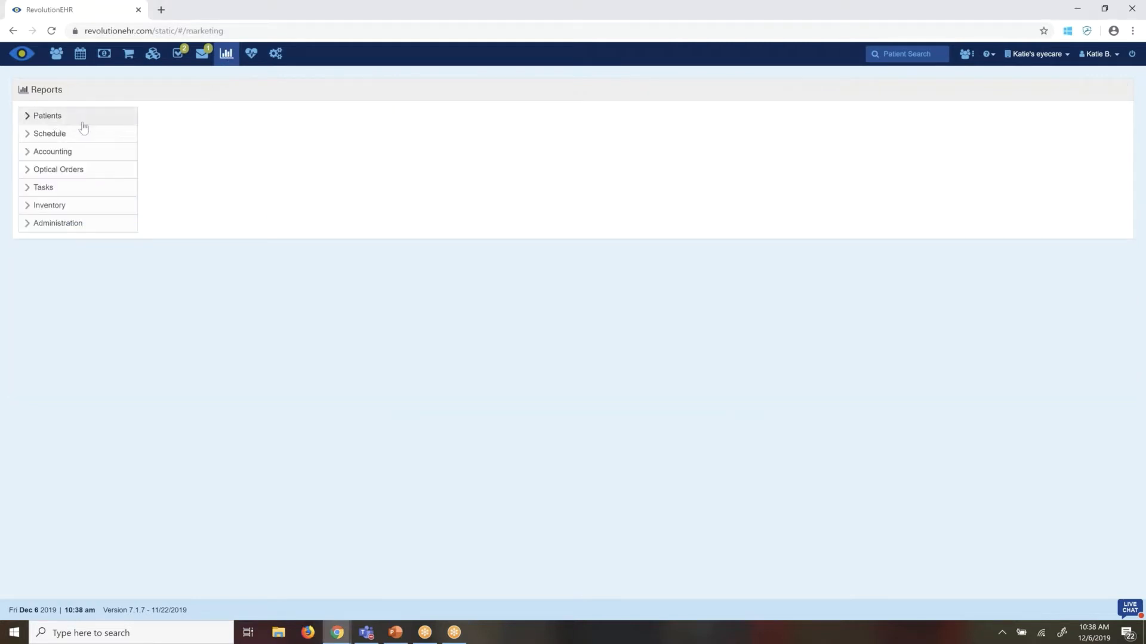
left_click(62, 176)
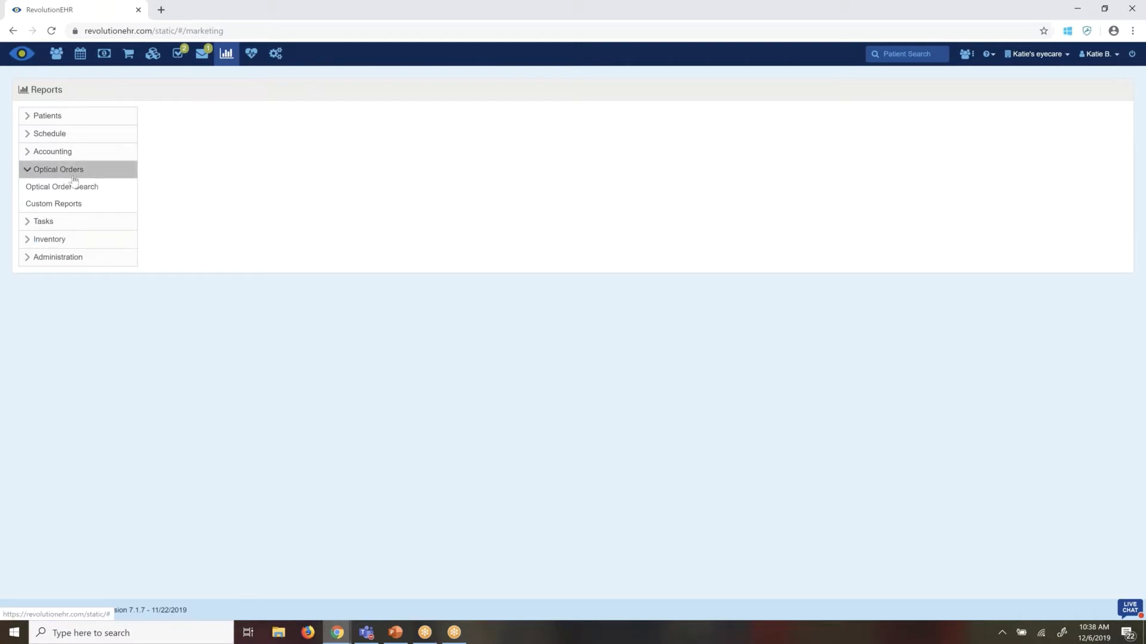
left_click(57, 194)
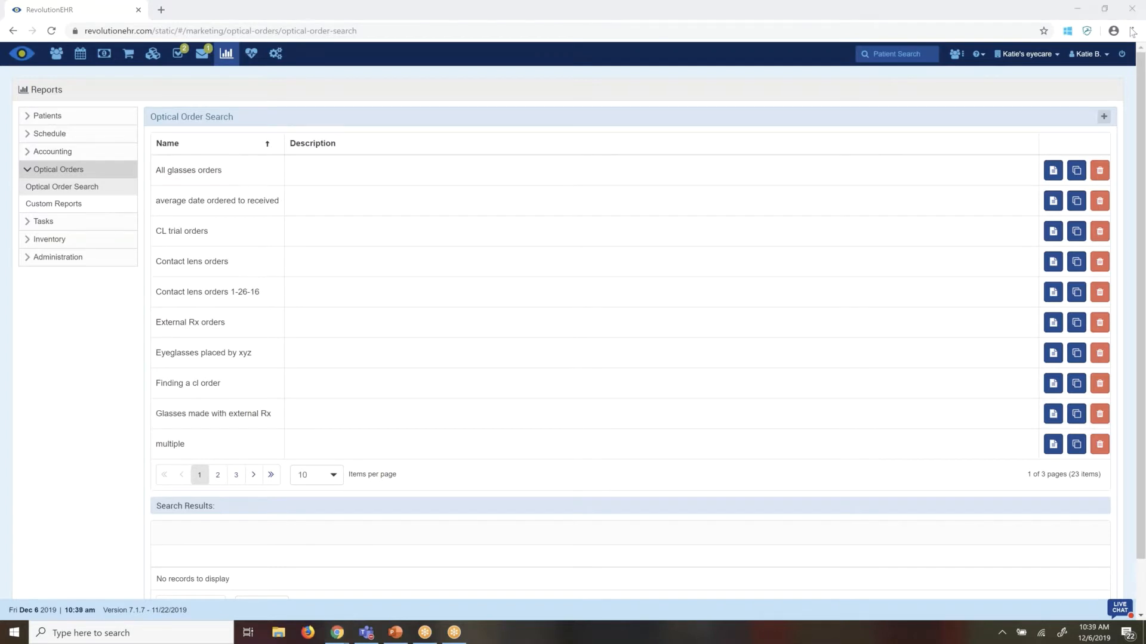
left_click(1104, 120)
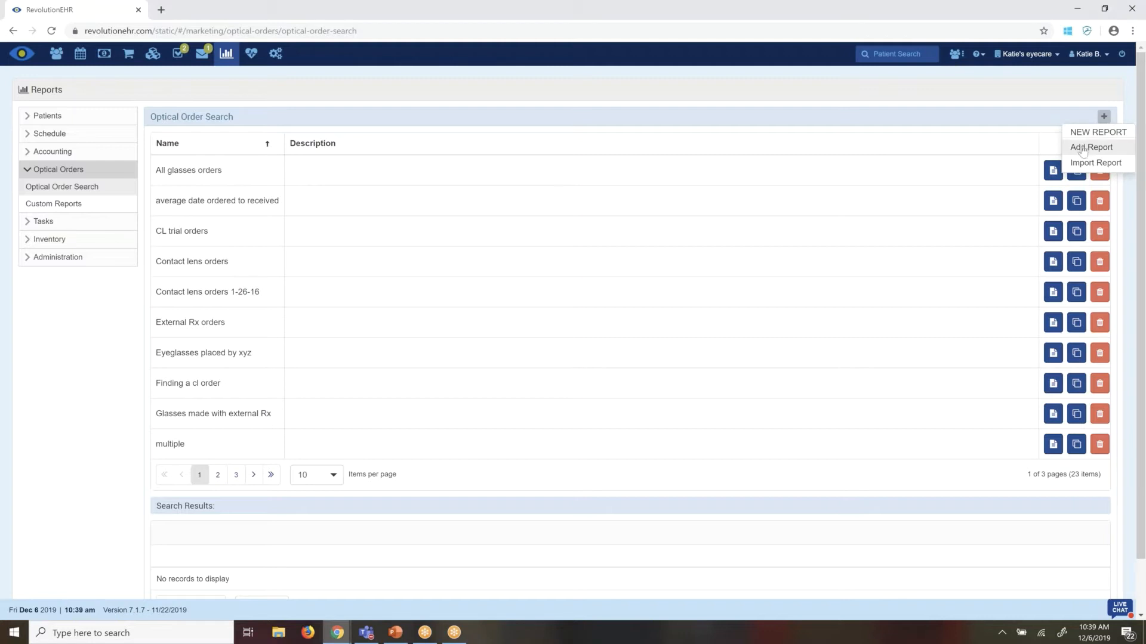
left_click(1092, 149)
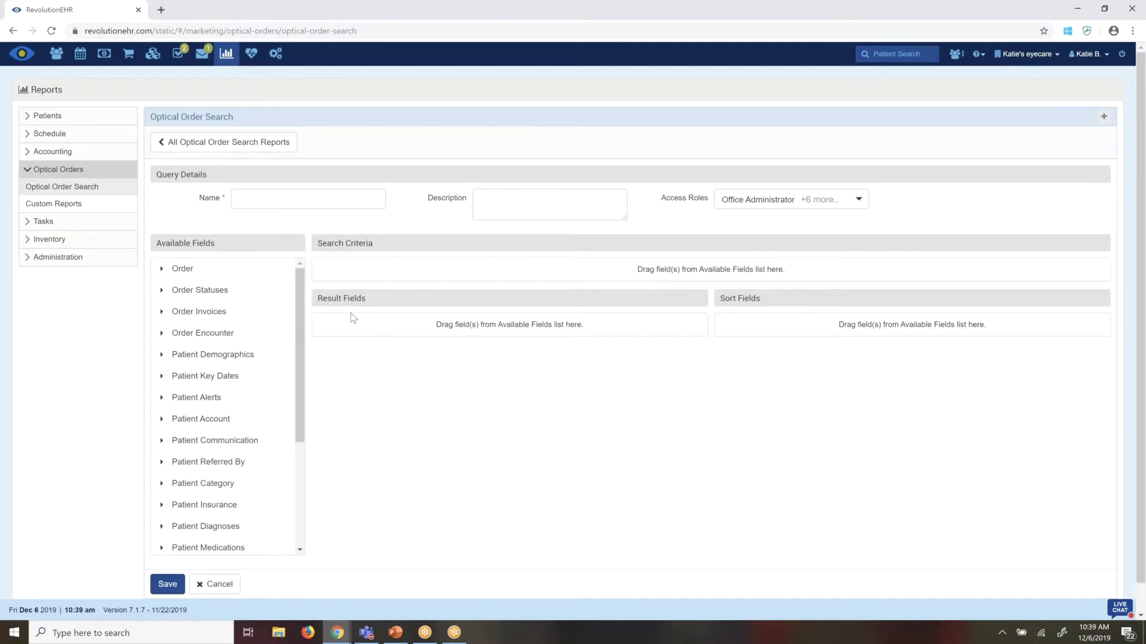
Name the report "All orders for 2019" and describe it as "All order for the year 2019"
left_click(262, 201)
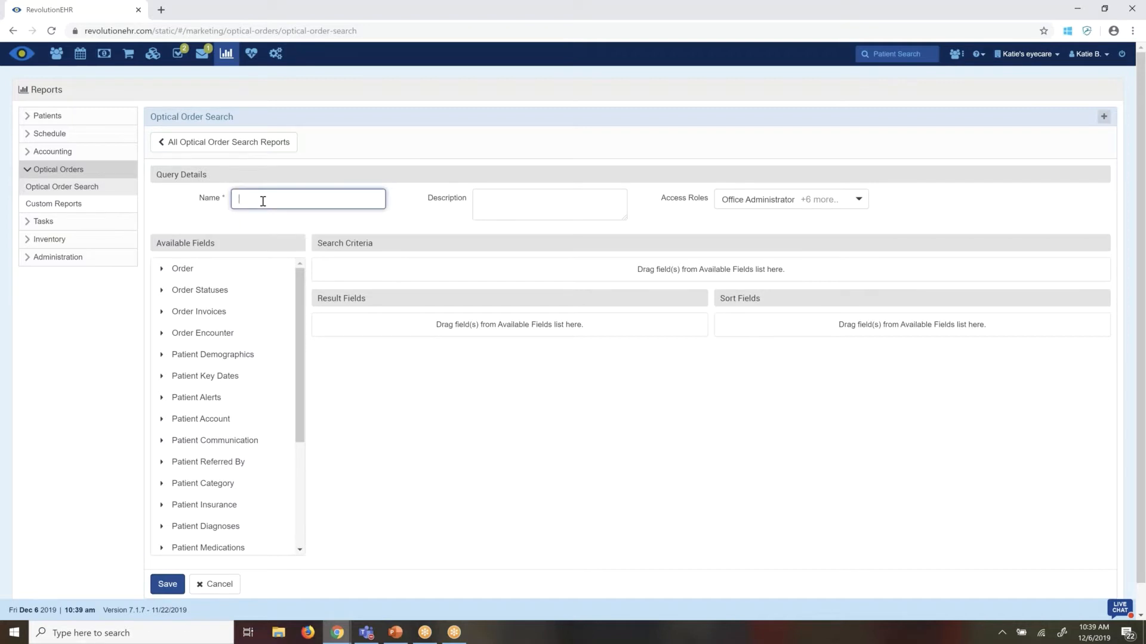
type("All orders for 2019")
left_click(500, 204)
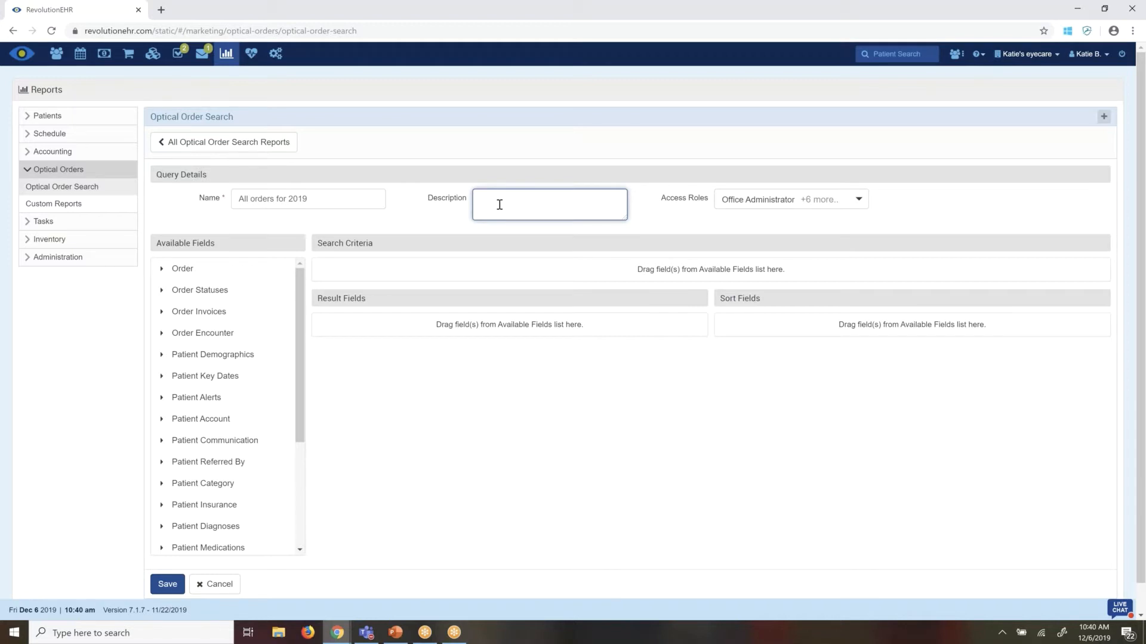
type("All order for the year 2019")
Add Order Date from the Order fields to the report's result fields
left_click(162, 269)
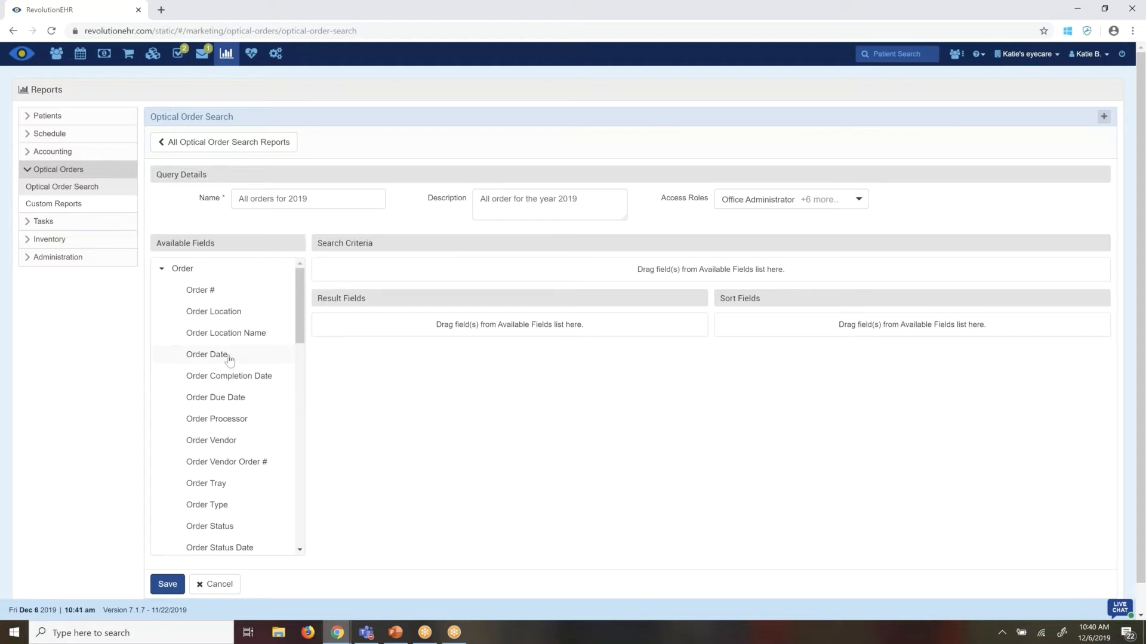
left_click_drag(230, 358, 405, 321)
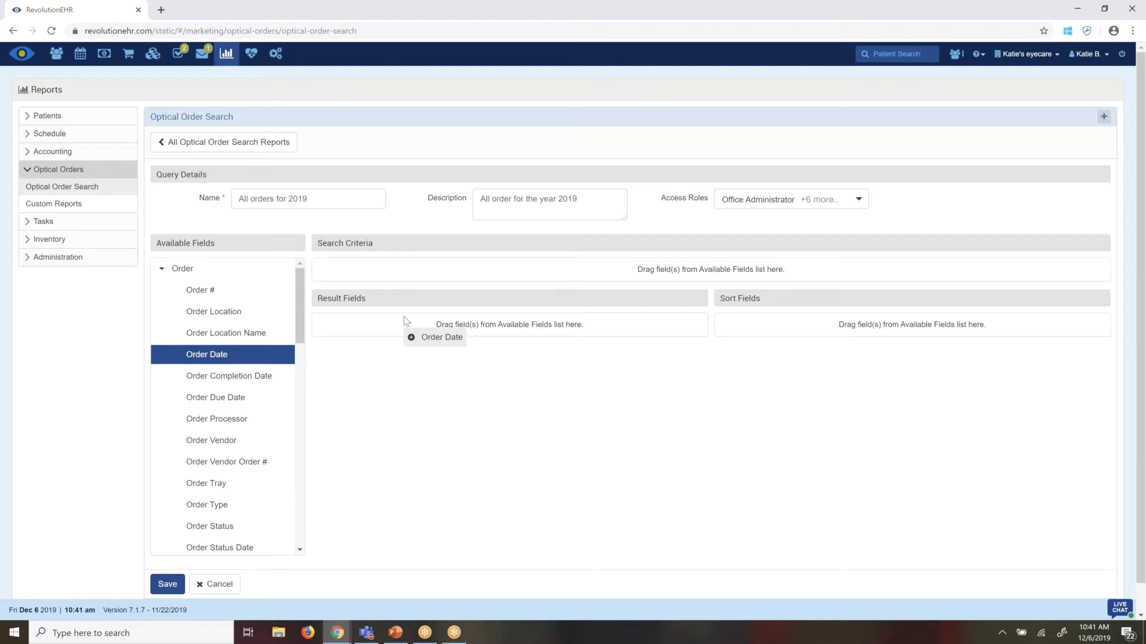
left_click_drag(404, 320, 380, 355)
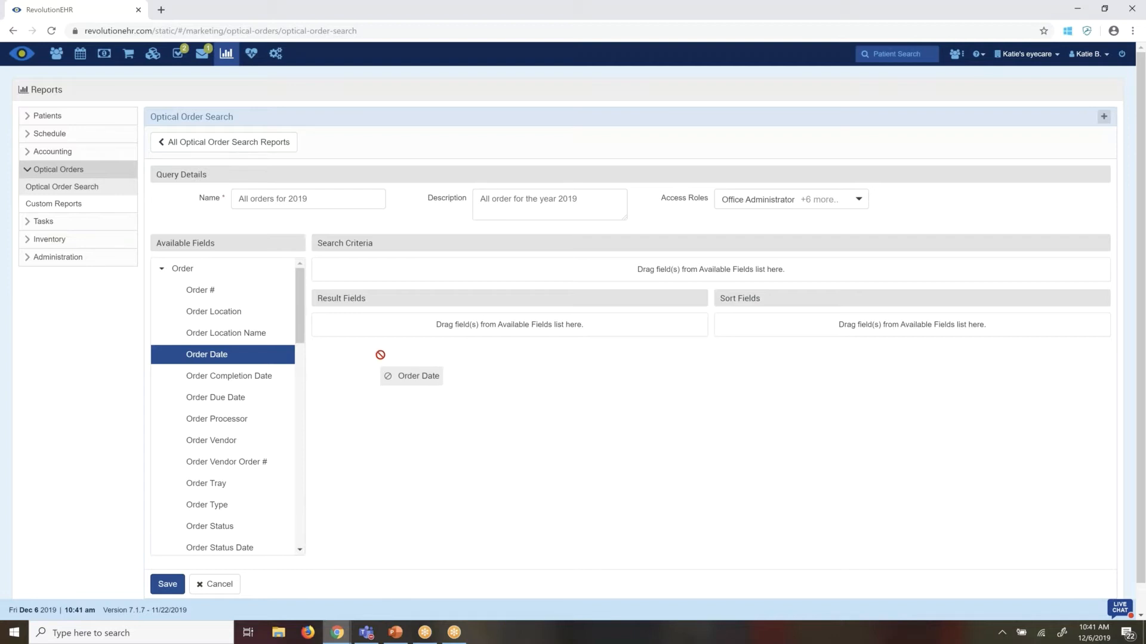
left_click_drag(380, 355, 380, 356)
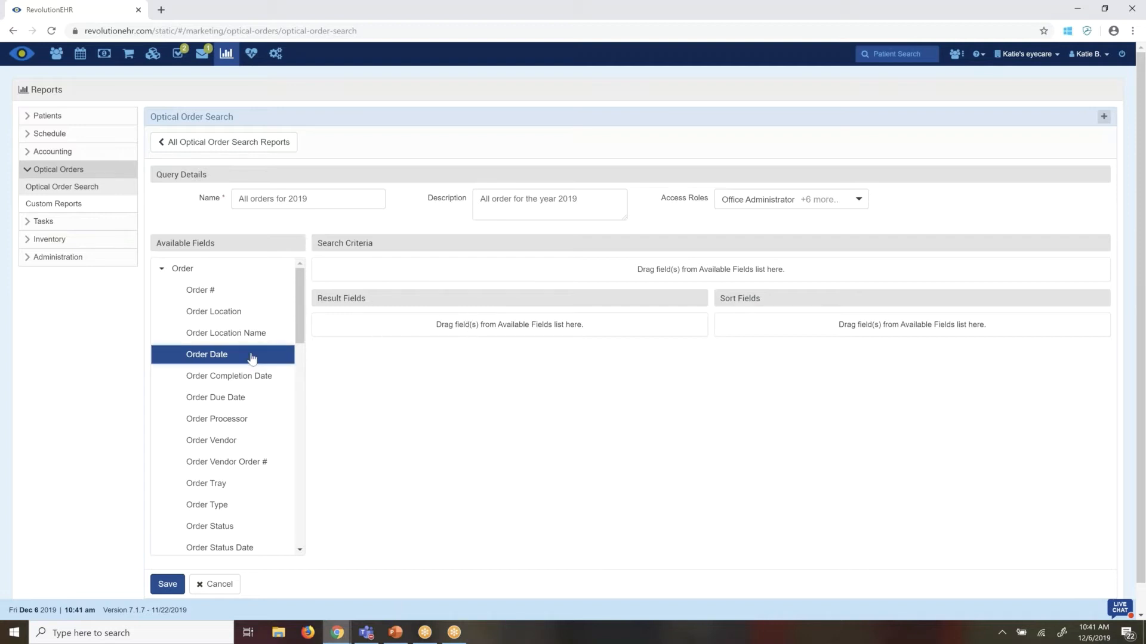
left_click_drag(251, 357, 426, 323)
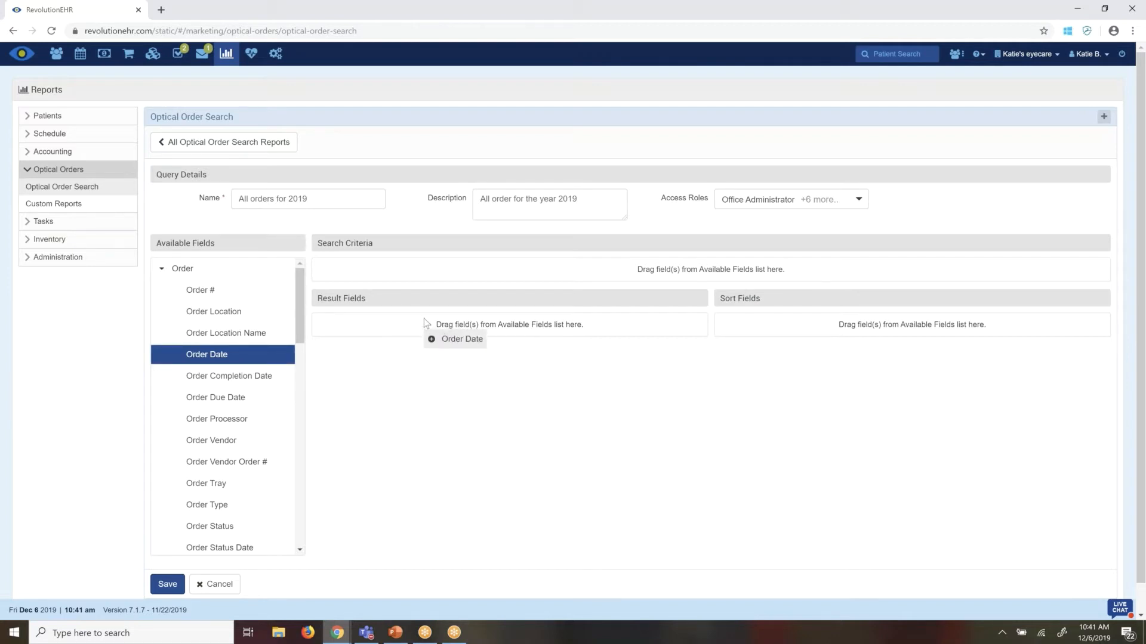
left_click_drag(424, 322, 426, 323)
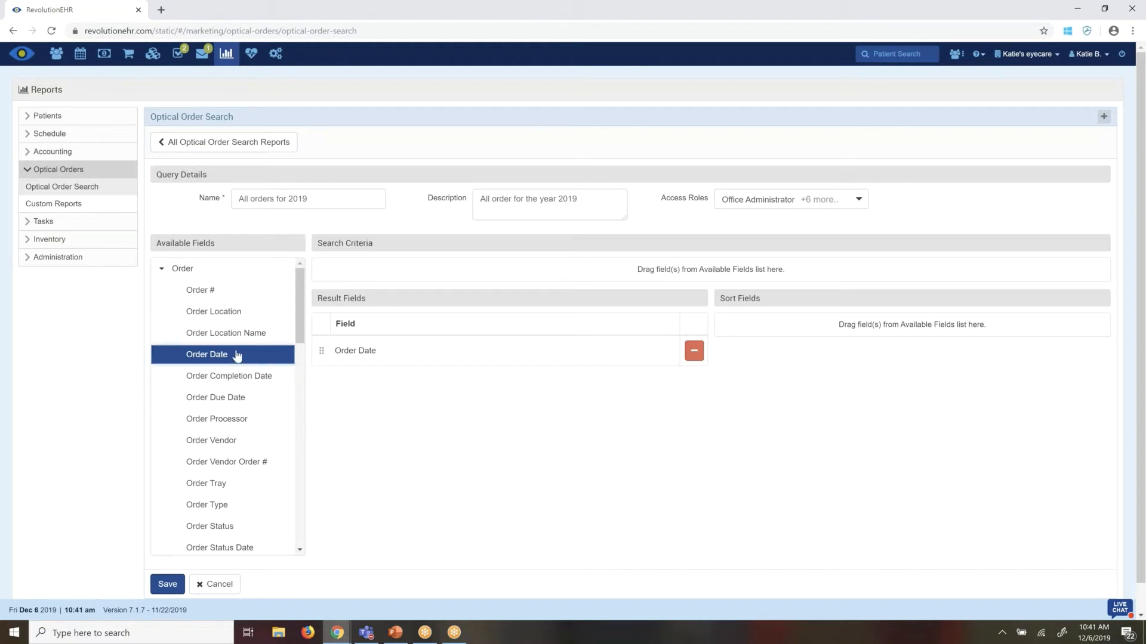
Add Order Date as a search criterion with the Between operator
left_click_drag(237, 356, 383, 256)
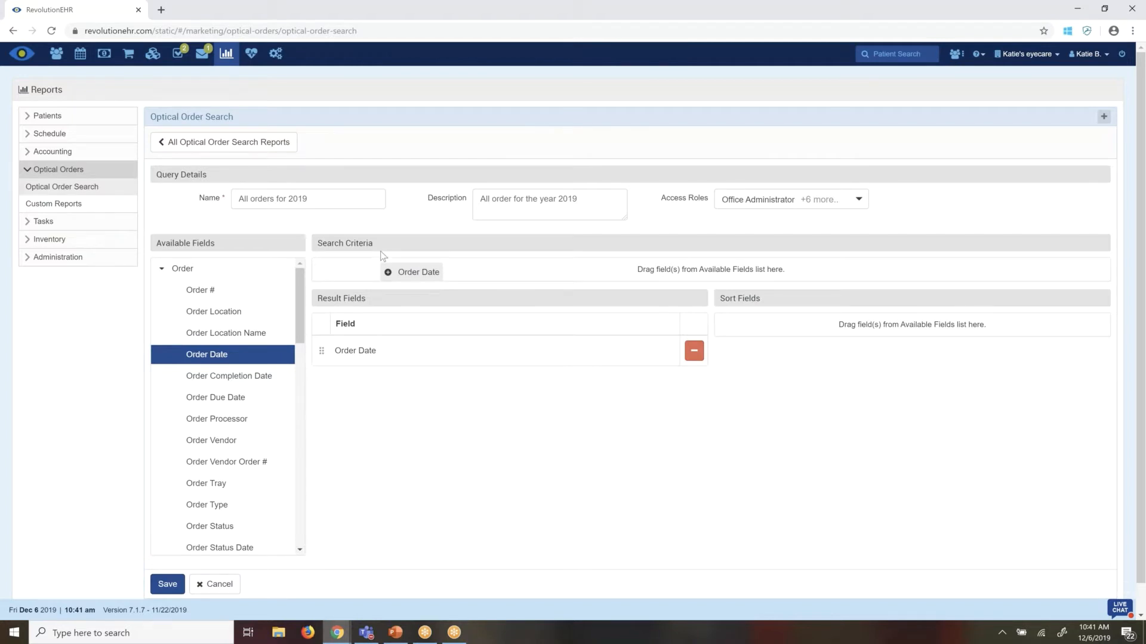
left_click_drag(382, 256, 382, 256)
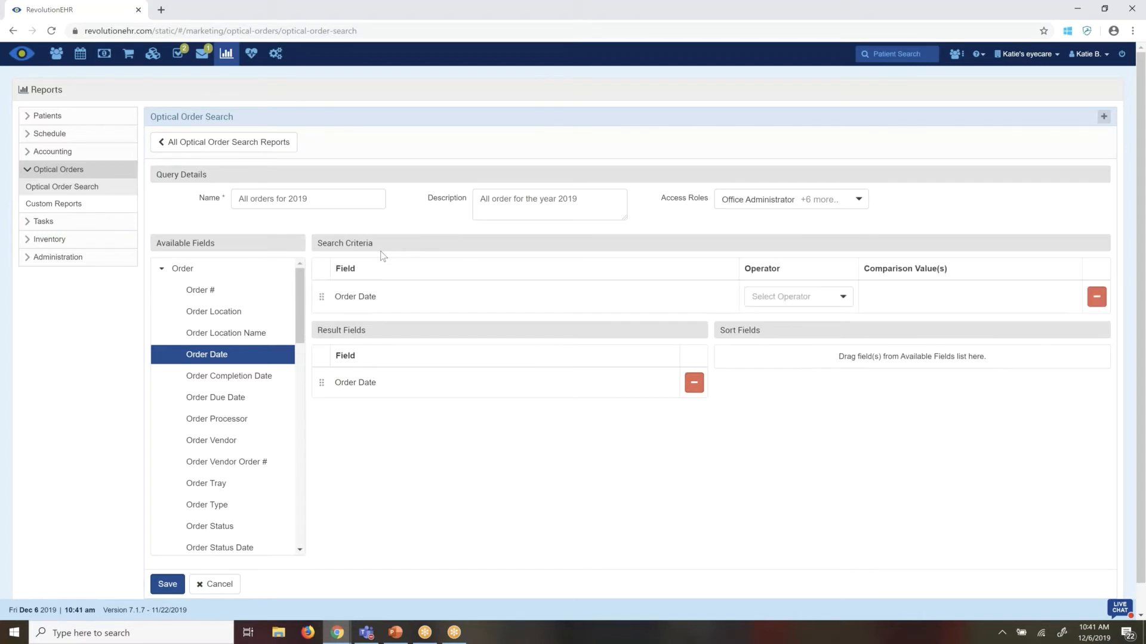
left_click(805, 300)
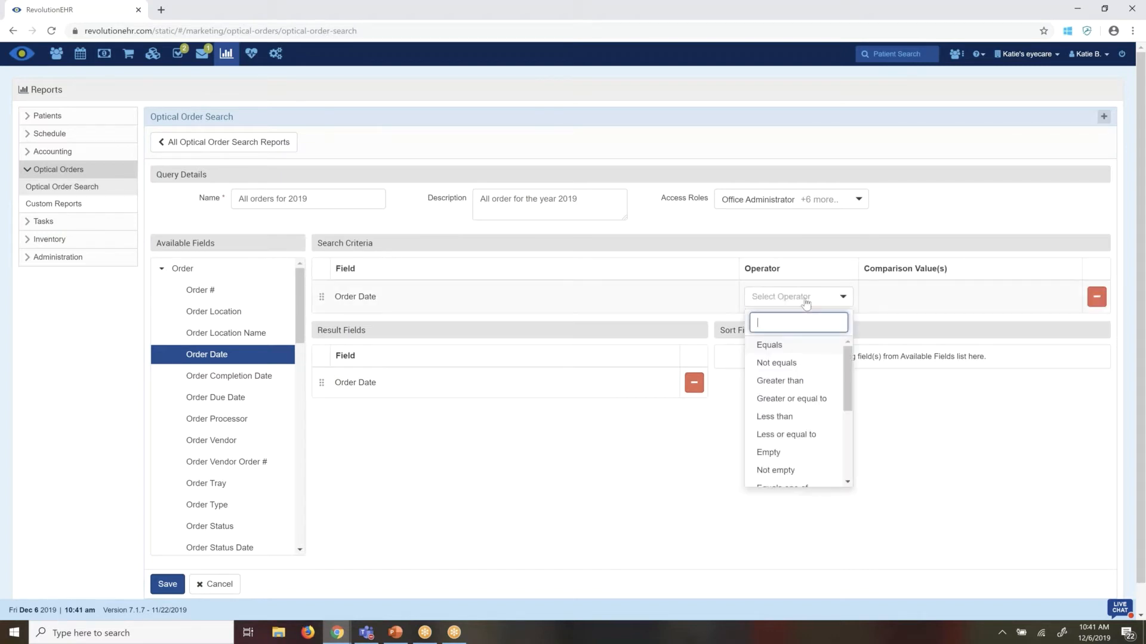
left_click_drag(848, 411, 847, 460)
left_click(798, 413)
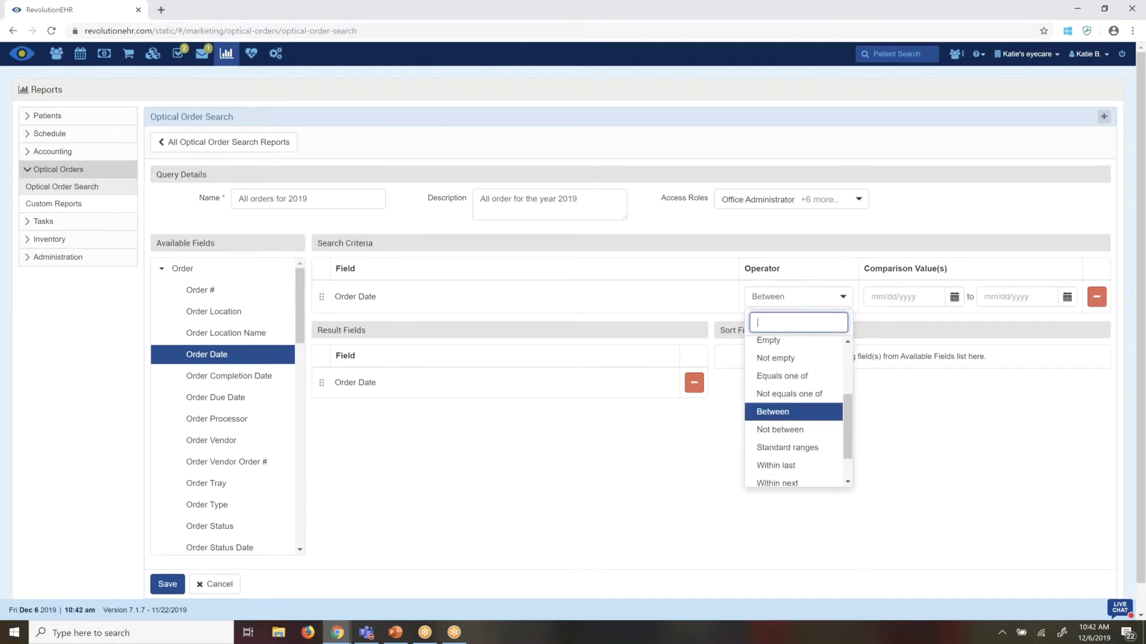
Set the Order Date criterion's range from 01/01/2019 to 12/06/2019
left_click(956, 302)
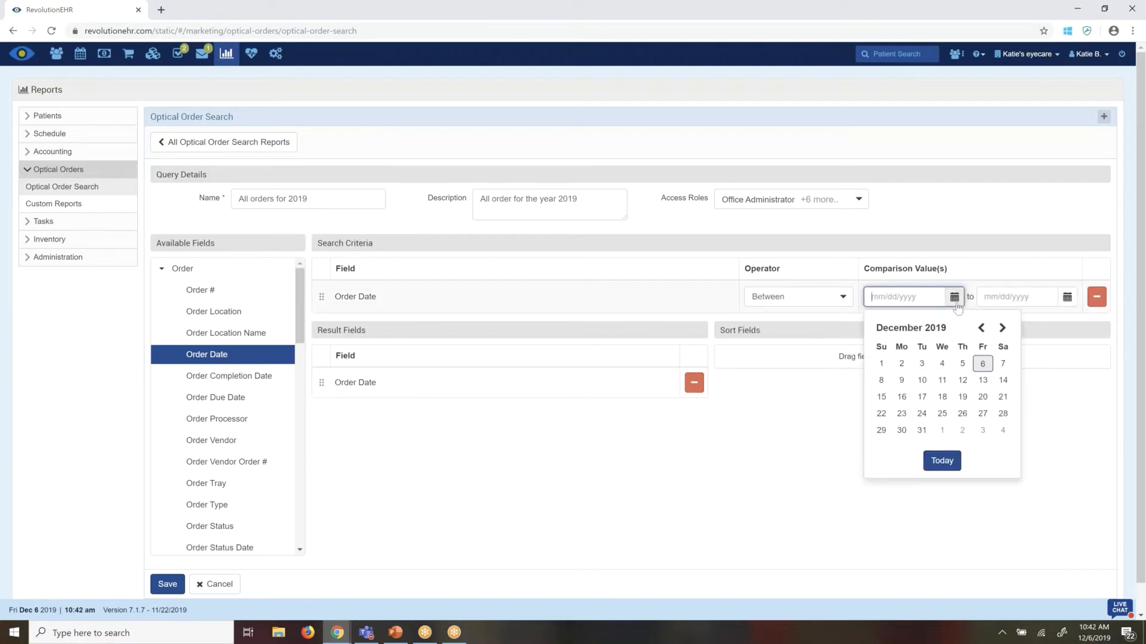
left_click(980, 328)
left_click(980, 328)
left_click(980, 328)
left_click(980, 328)
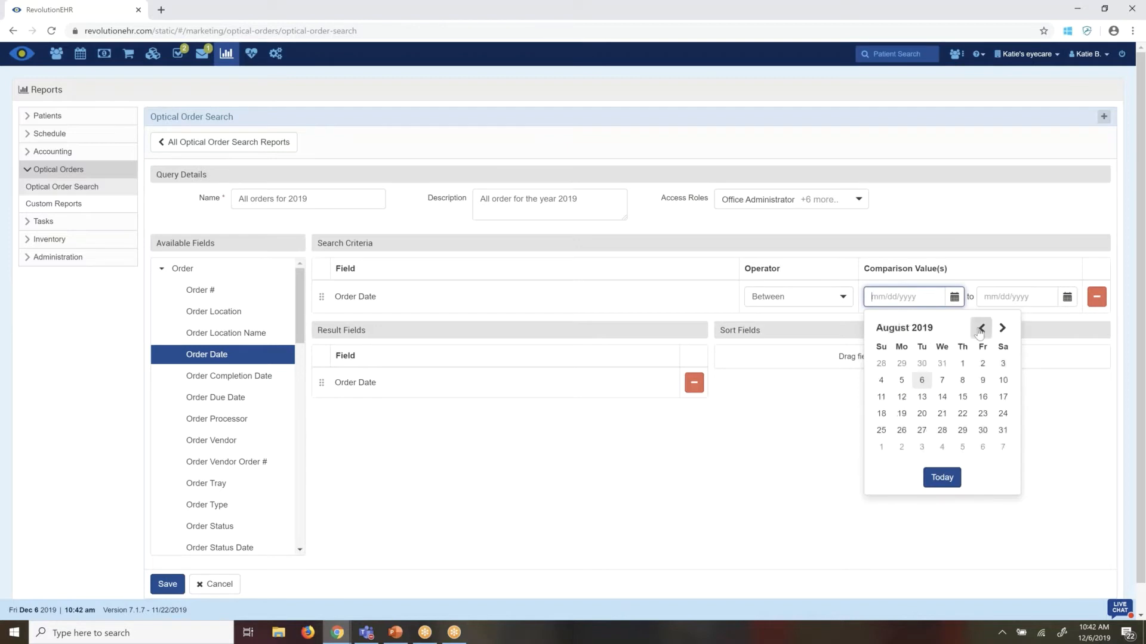
left_click(980, 328)
left_click(980, 328)
left_click(981, 328)
left_click(981, 328)
left_click(980, 328)
left_click(981, 328)
left_click(1002, 328)
left_click(1002, 328)
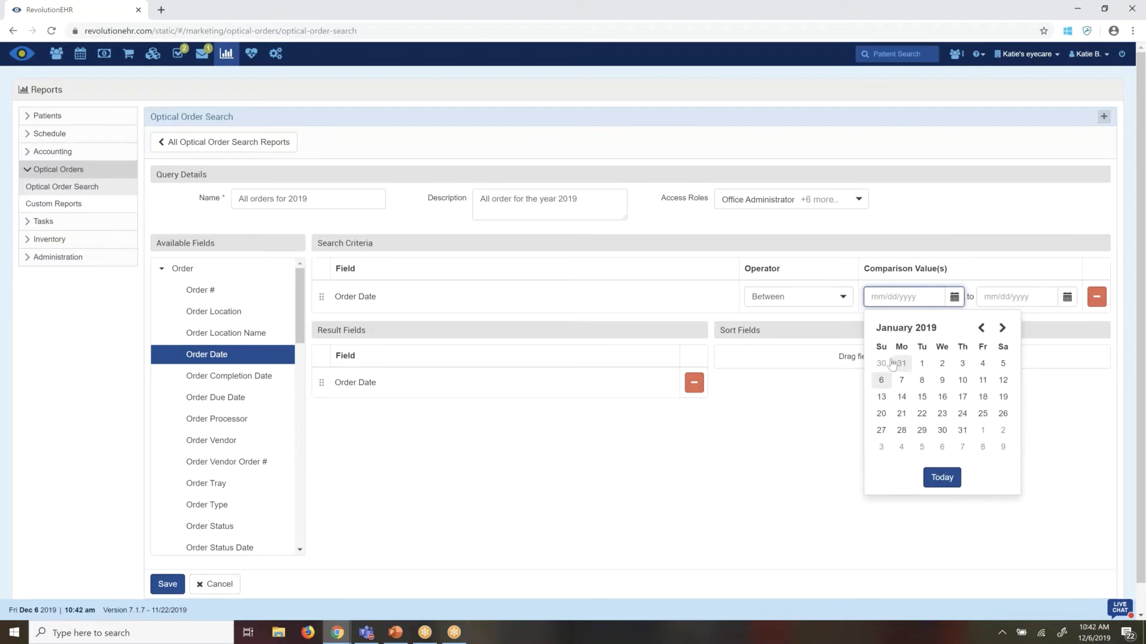
left_click(922, 363)
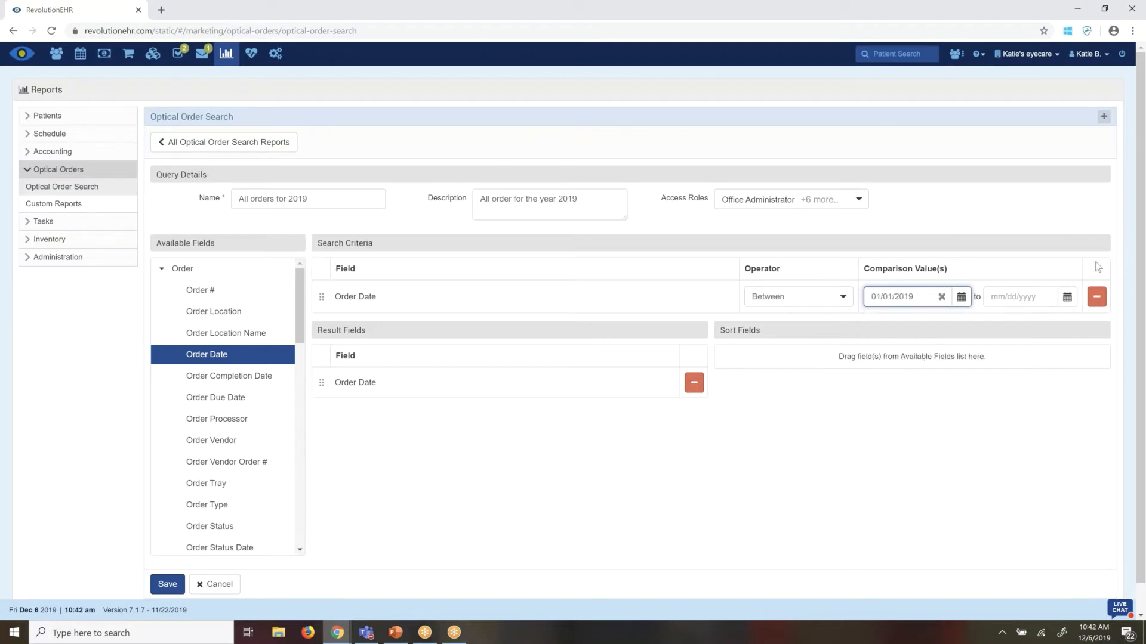
left_click(1067, 297)
left_click(1043, 362)
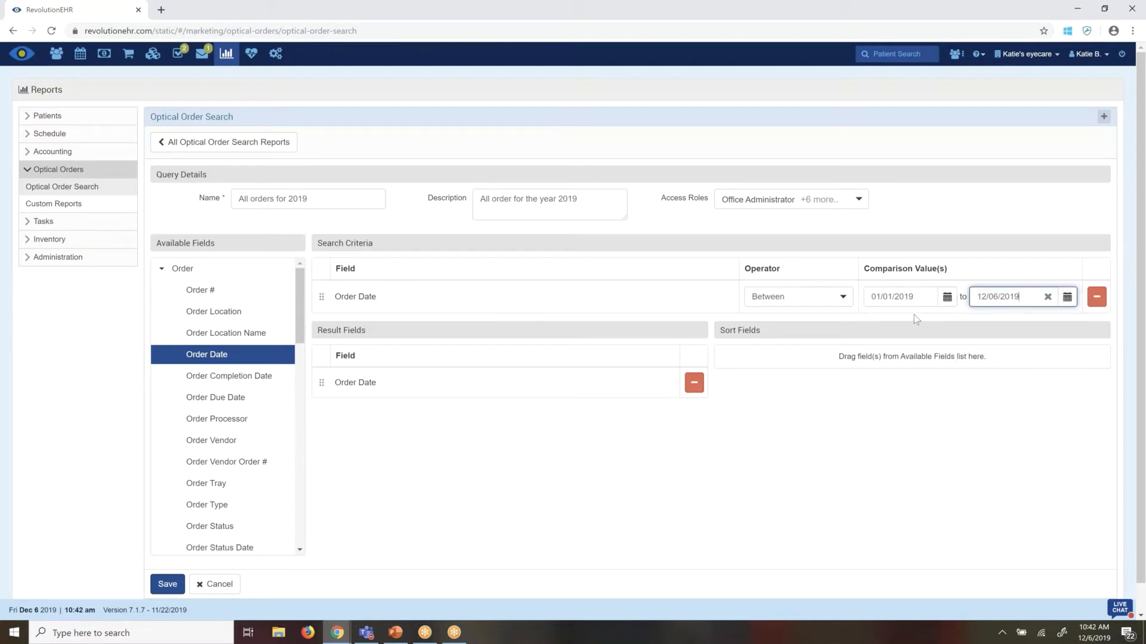
Add Patient First Name and Patient Last Name to the result fields, and sort by Patient Last Name
left_click(162, 269)
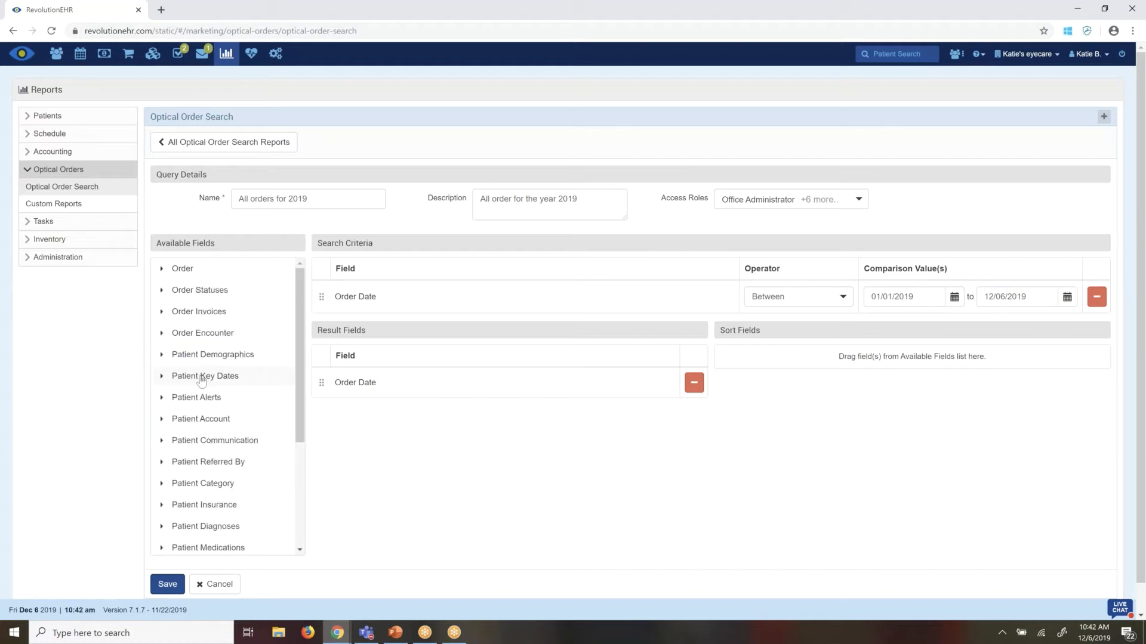
left_click(160, 355)
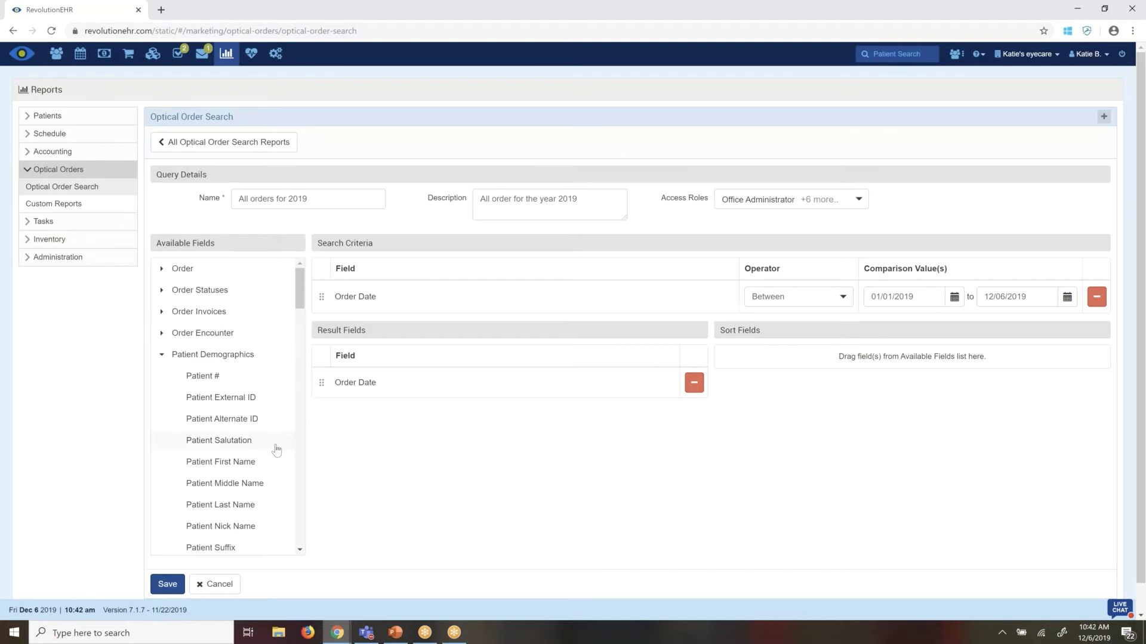
left_click_drag(253, 470, 403, 381)
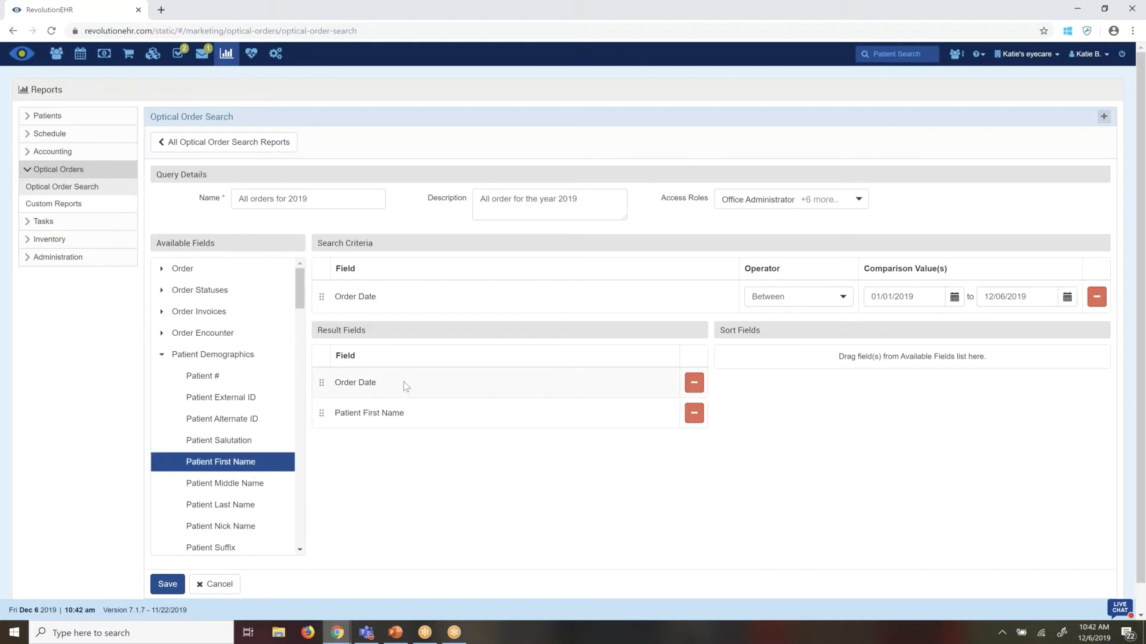
left_click_drag(240, 514, 399, 425)
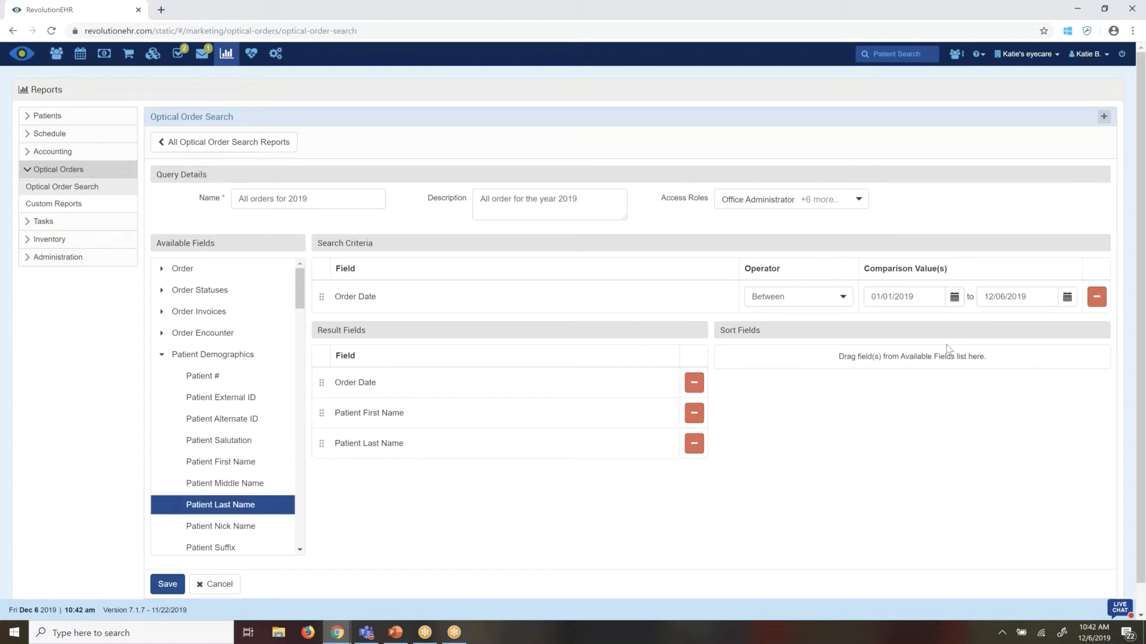
left_click_drag(275, 506, 847, 354)
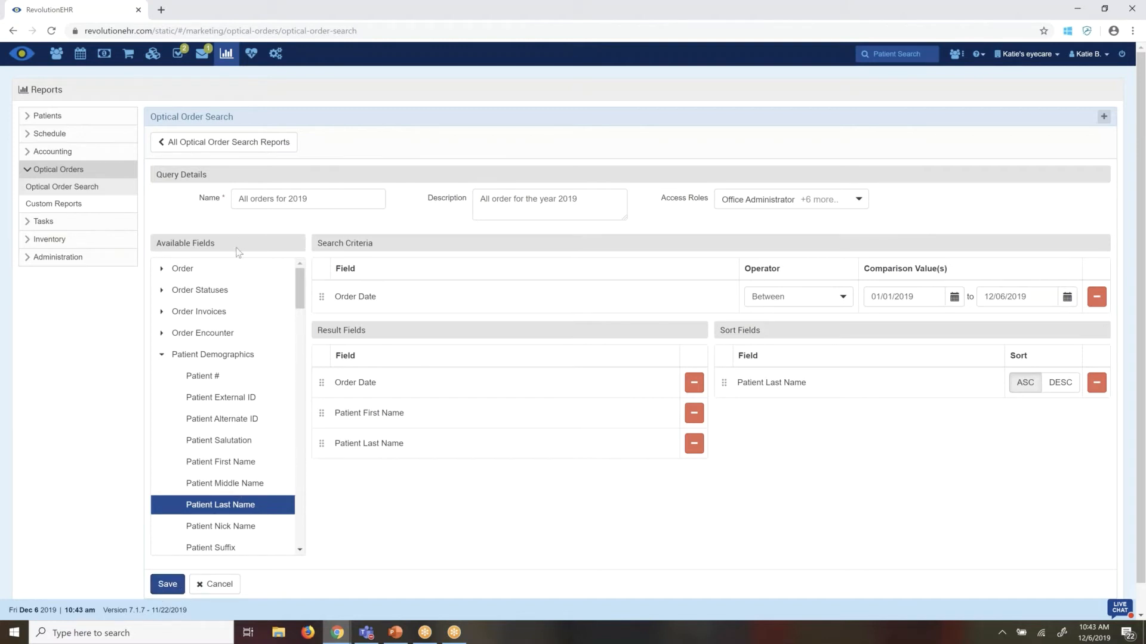
Save the new report and run All orders for 2019 to review its results and items-per-page options
left_click(168, 585)
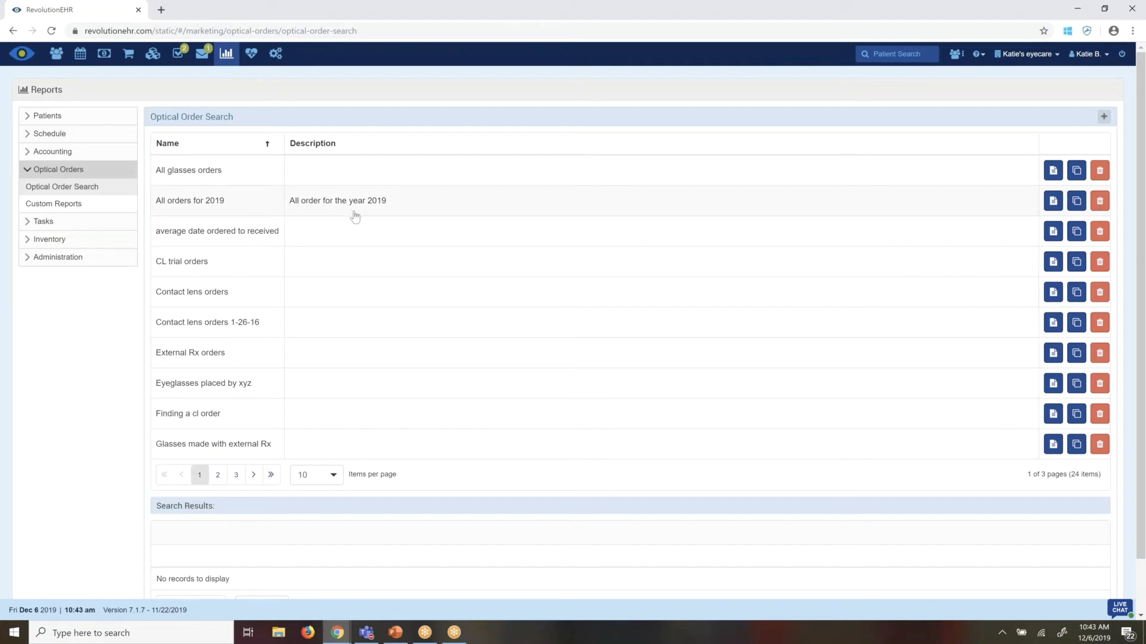
left_click(1055, 208)
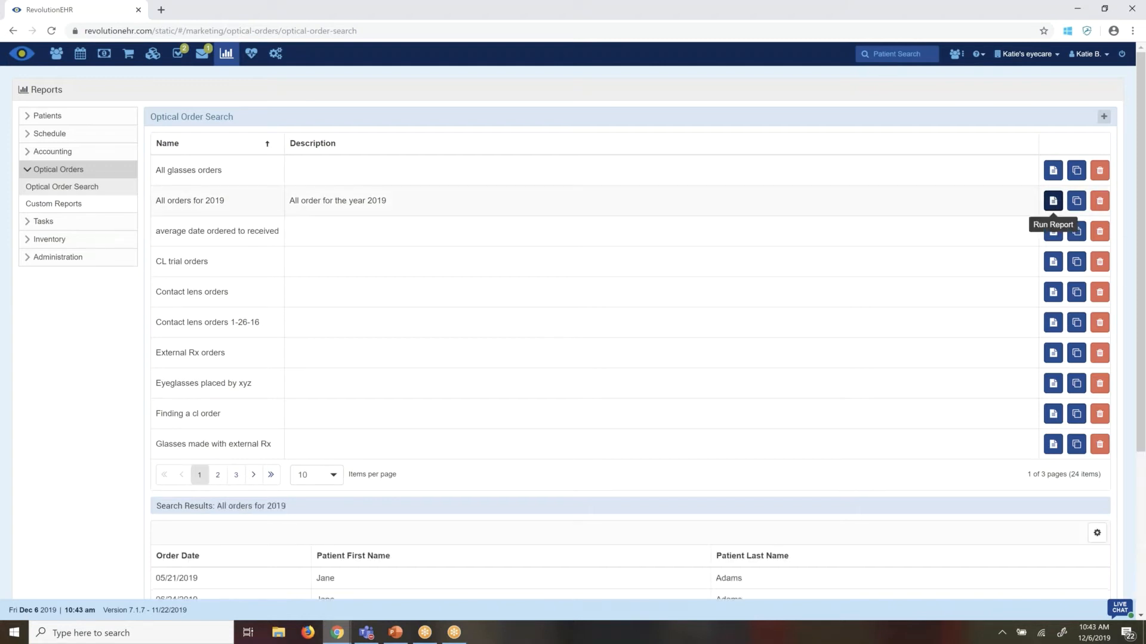
scroll(1144, 242, "down", 1)
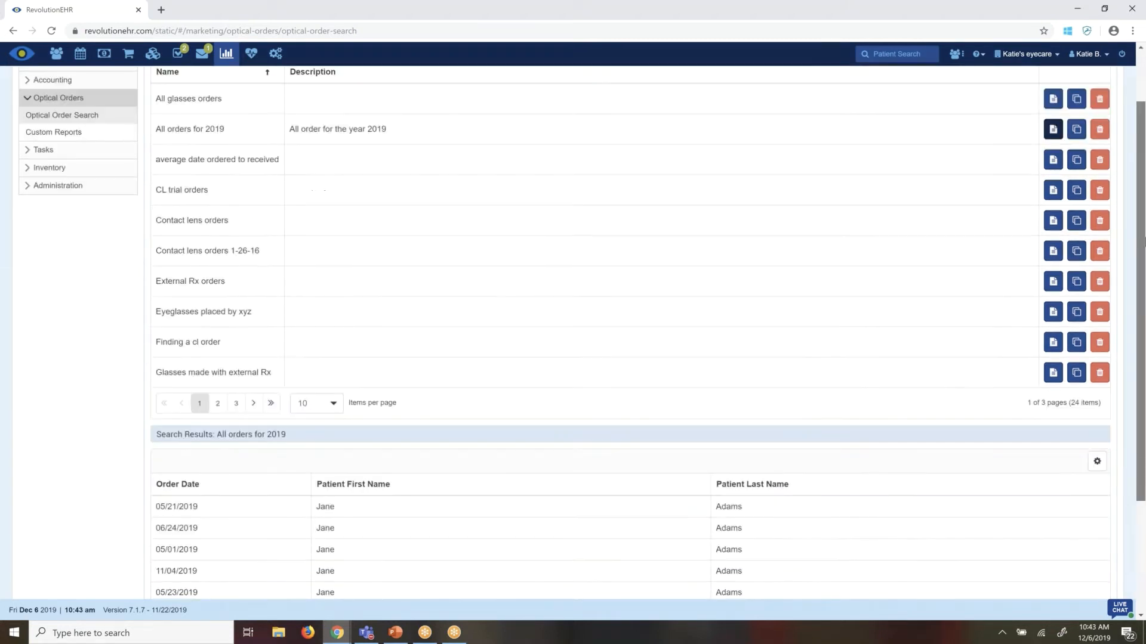
scroll(1144, 241, "down", 3)
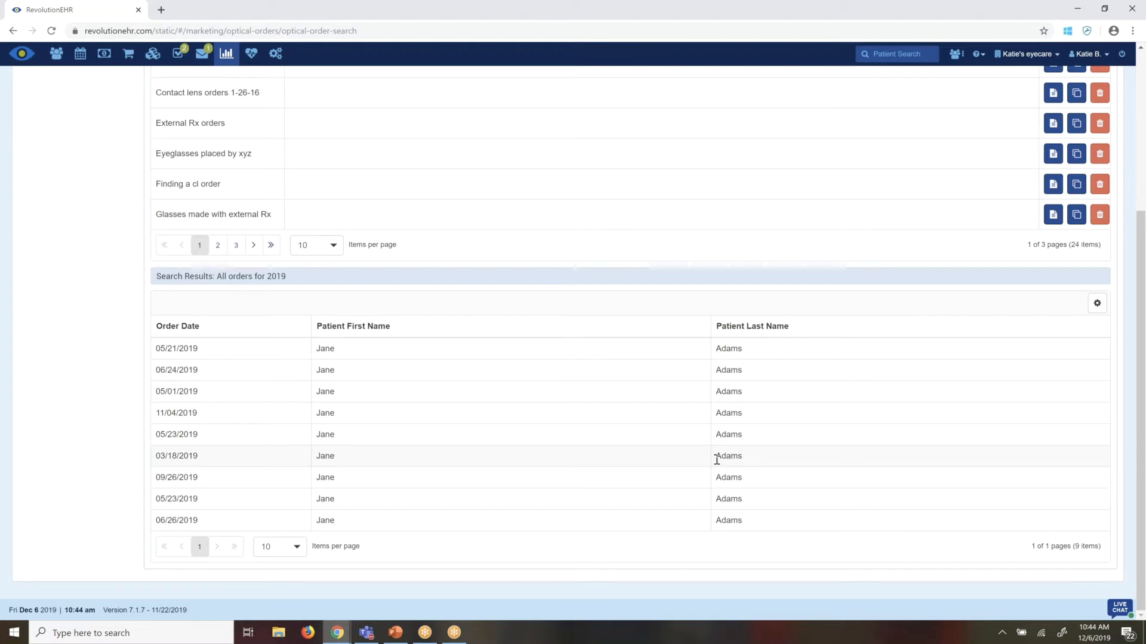
left_click(296, 547)
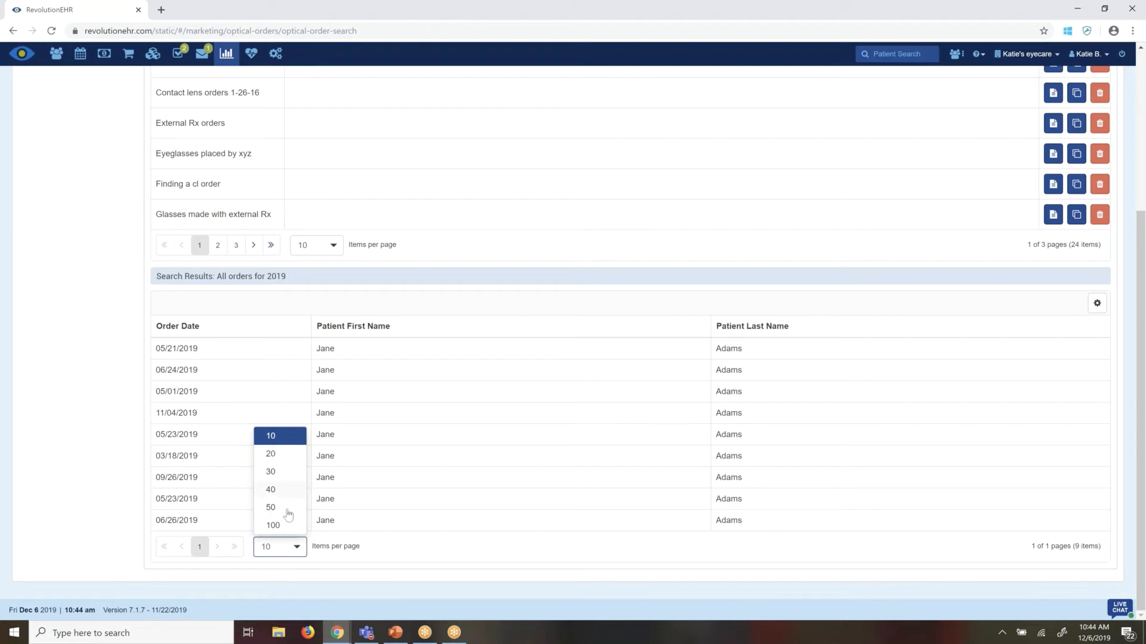
scroll(288, 514, "up", 4)
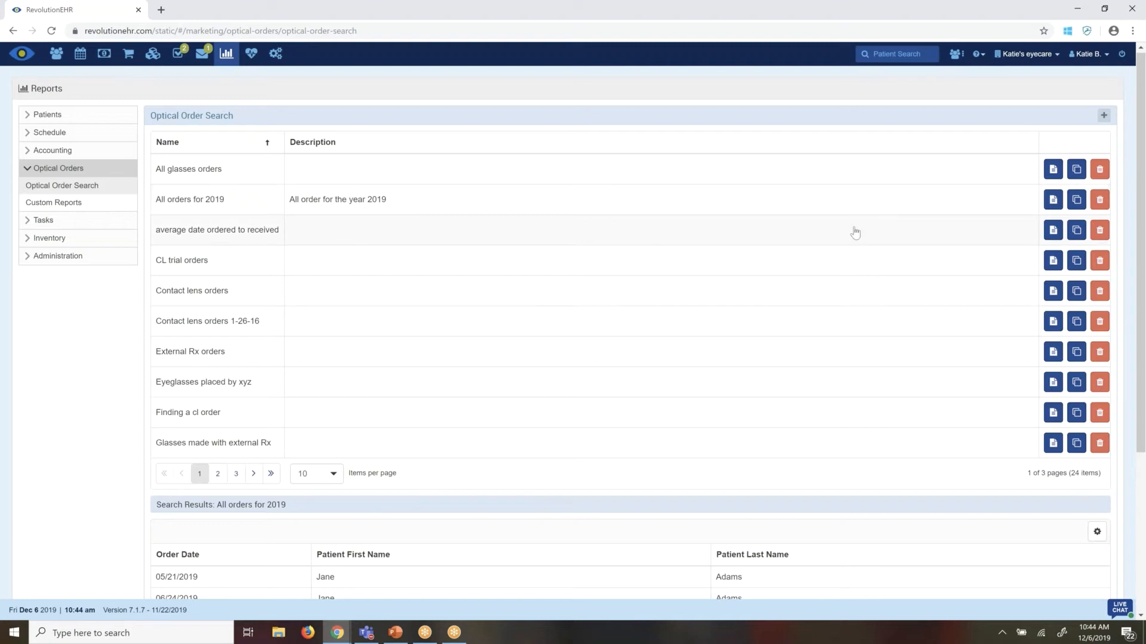
Copy the All orders for 2019 report, naming the copy "All orders for 2018" with the description "All order for the year 2018"
left_click(1079, 207)
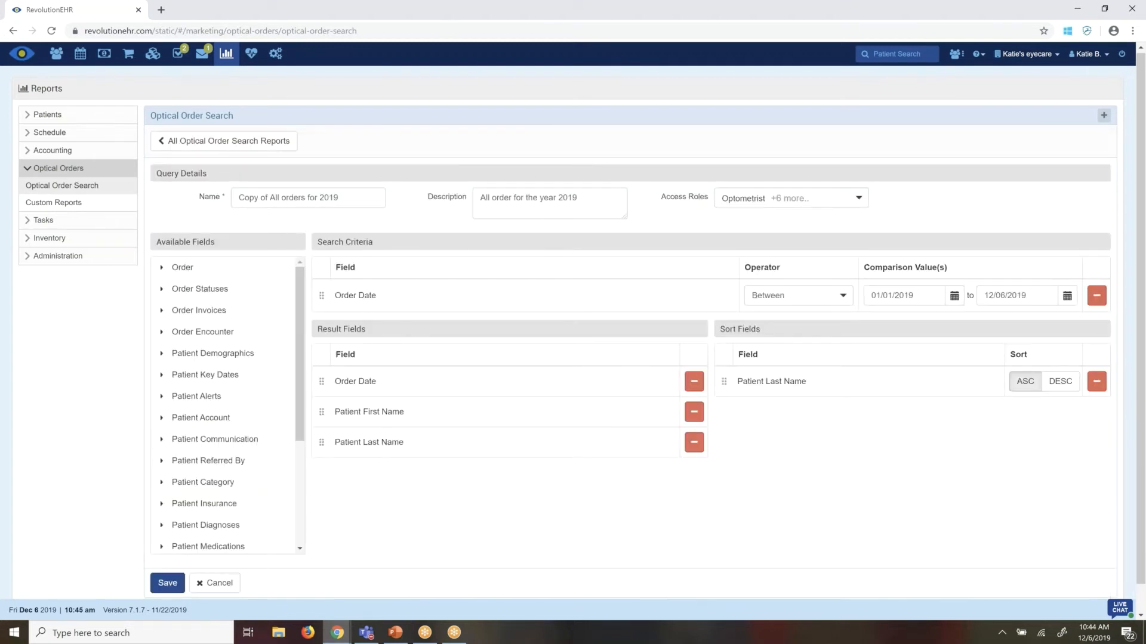
left_click(272, 194)
key("BackSpace")
key("BackSpace")
key("BackSpace")
key("BackSpace")
key("BackSpace")
key("BackSpace")
key("BackSpace")
key("BackSpace")
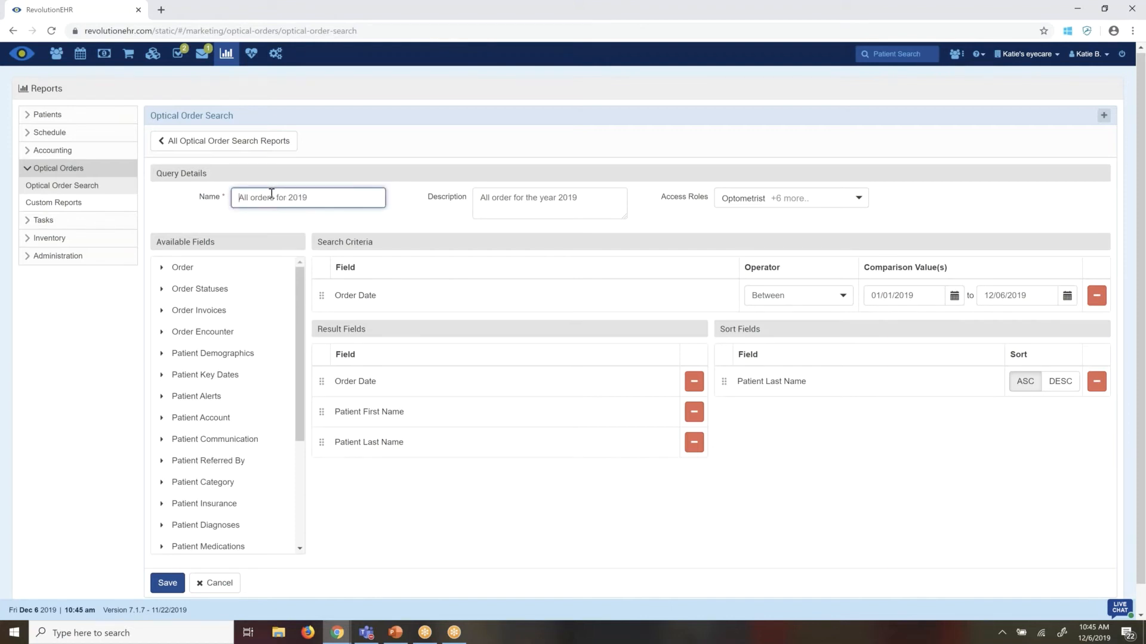
left_click(312, 199)
key("BackSpace")
type("8")
left_click(580, 200)
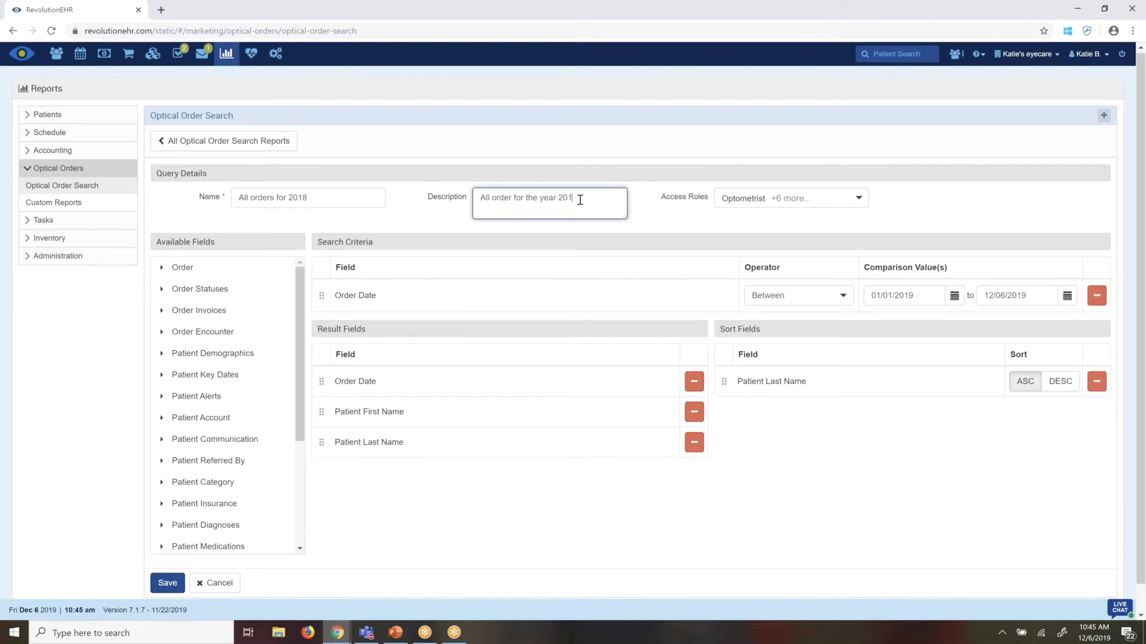
type("8")
Set the copied report's Order Date range from 01/01/2018 to 12/06/2018 and save the report
left_click(954, 295)
left_click(982, 327)
left_click(982, 328)
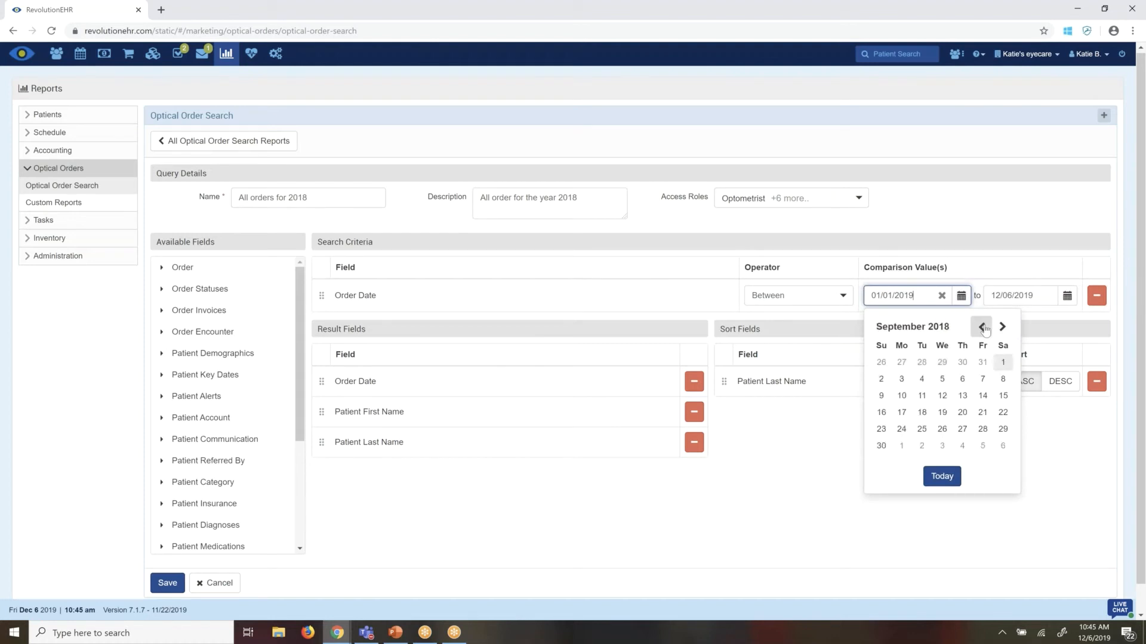
left_click(982, 327)
left_click(982, 328)
left_click(982, 327)
left_click(985, 330)
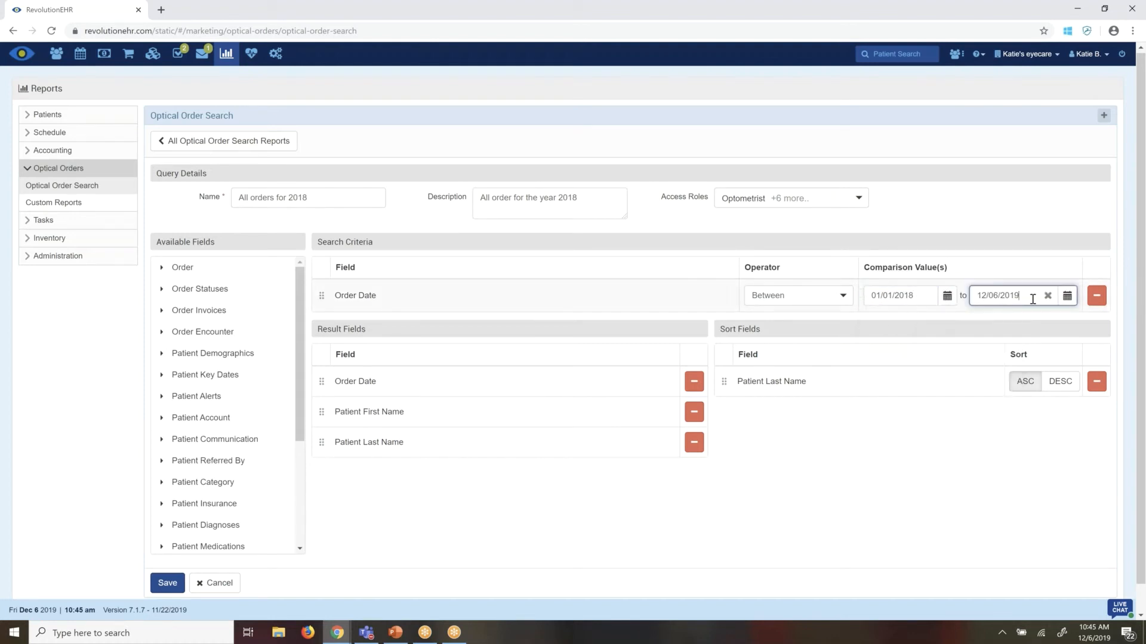
key("BackSpace")
type("8")
left_click(174, 588)
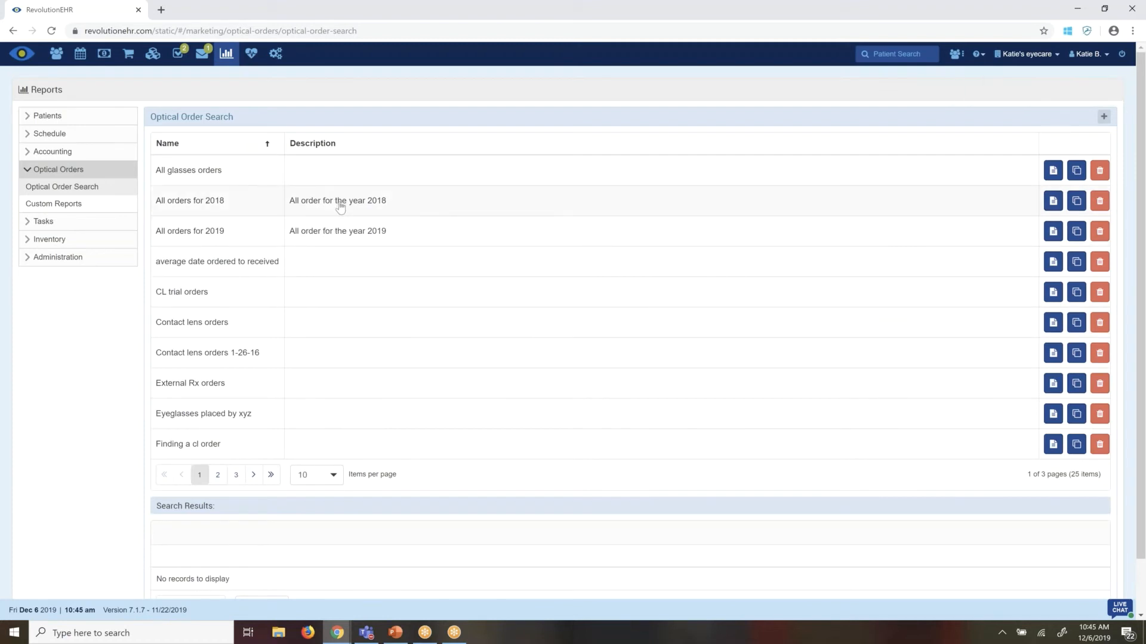
Run the All orders for 2018 report and review its search results
left_click(1052, 203)
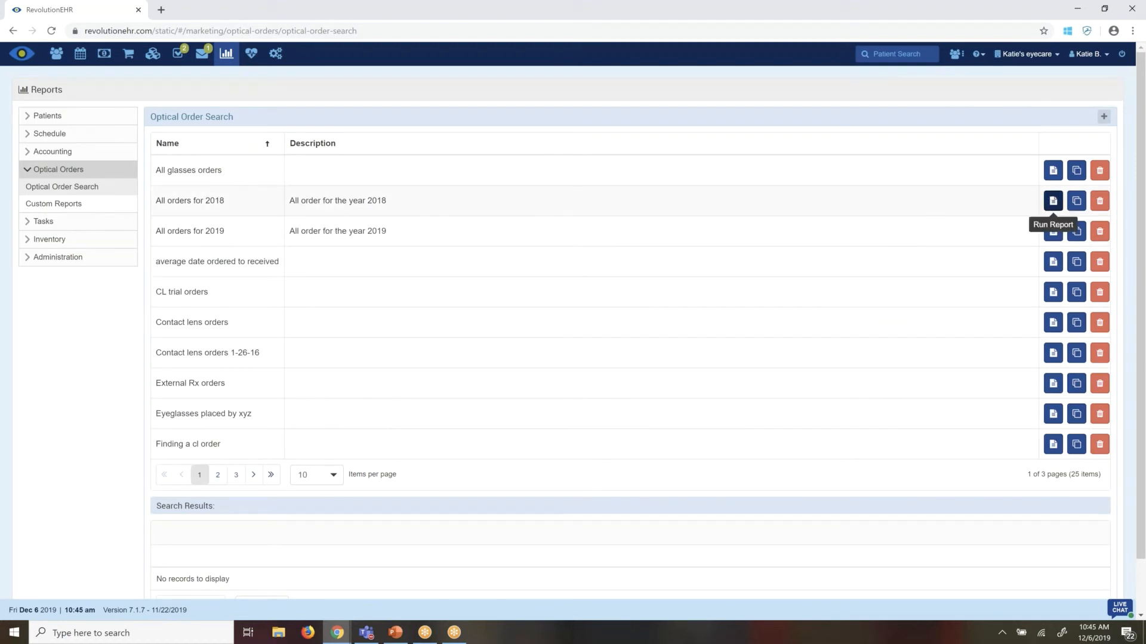
scroll(1143, 164, "down", 3)
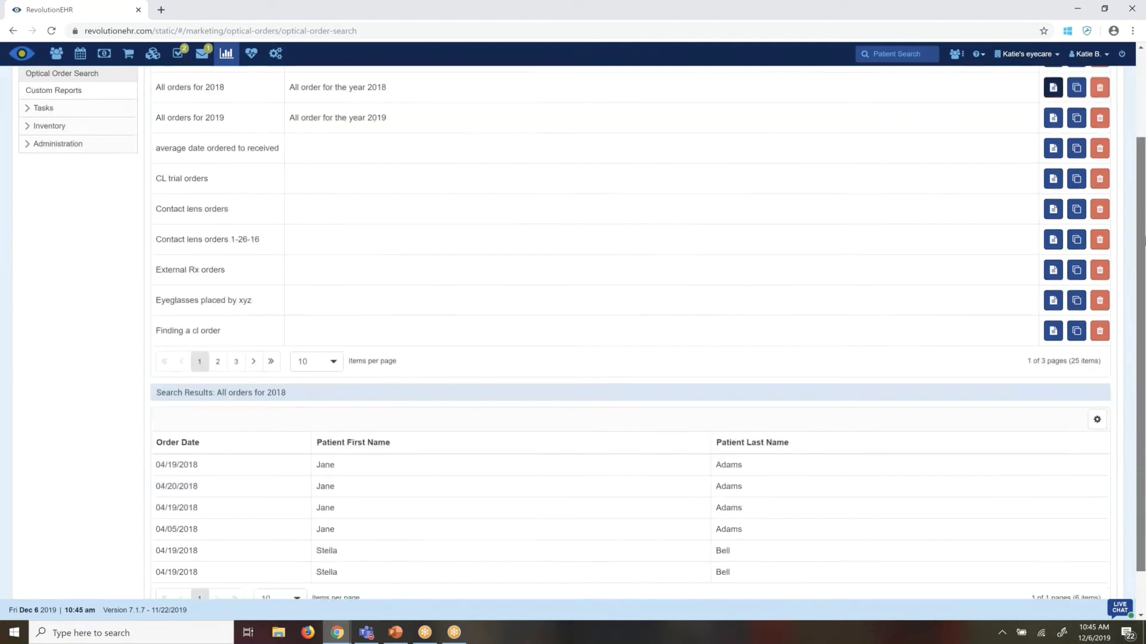
scroll(1142, 164, "up", 3)
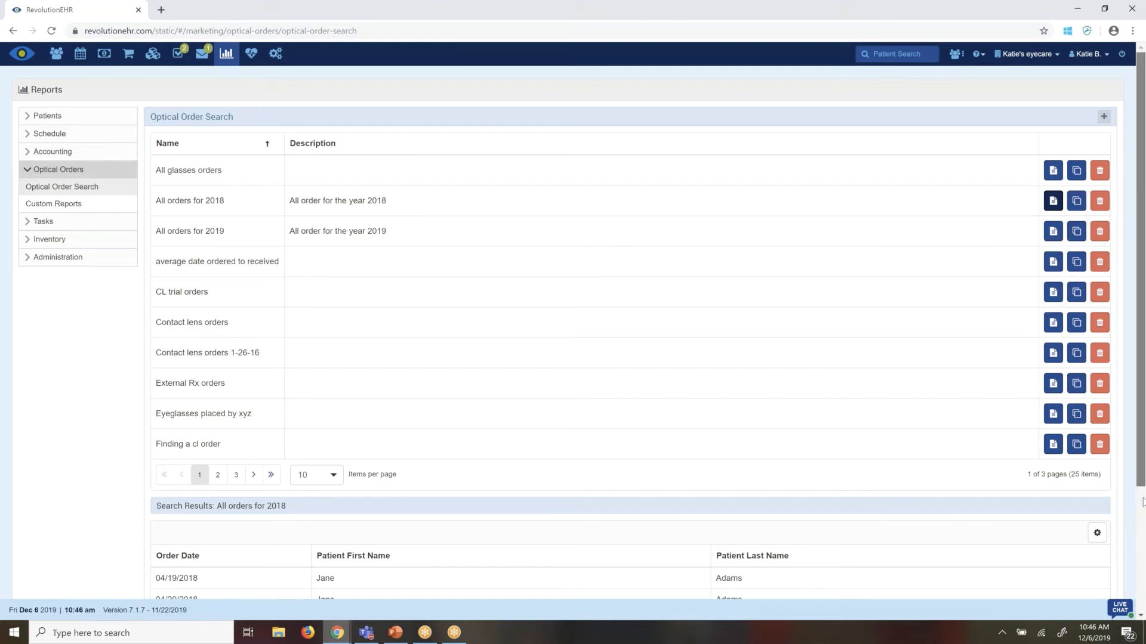
Export the search results of the All orders for 2018 report
scroll(1098, 531, "down", 1)
left_click(1098, 467)
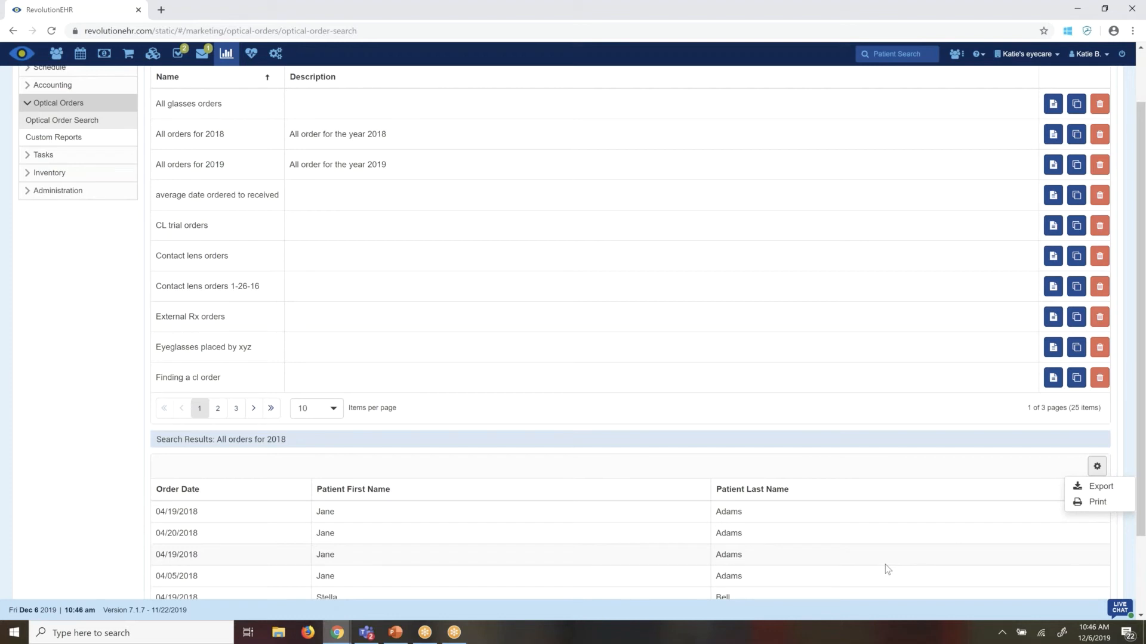
left_click(1102, 487)
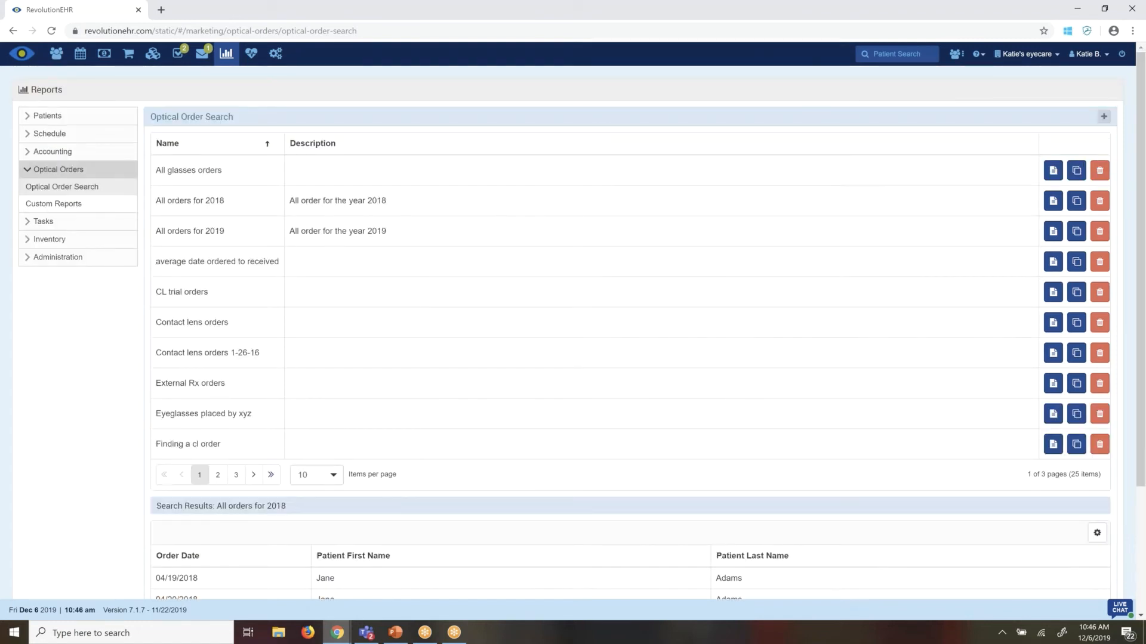
Import the predefined Order Remakes query into the Optical Order Search reports
left_click(1104, 116)
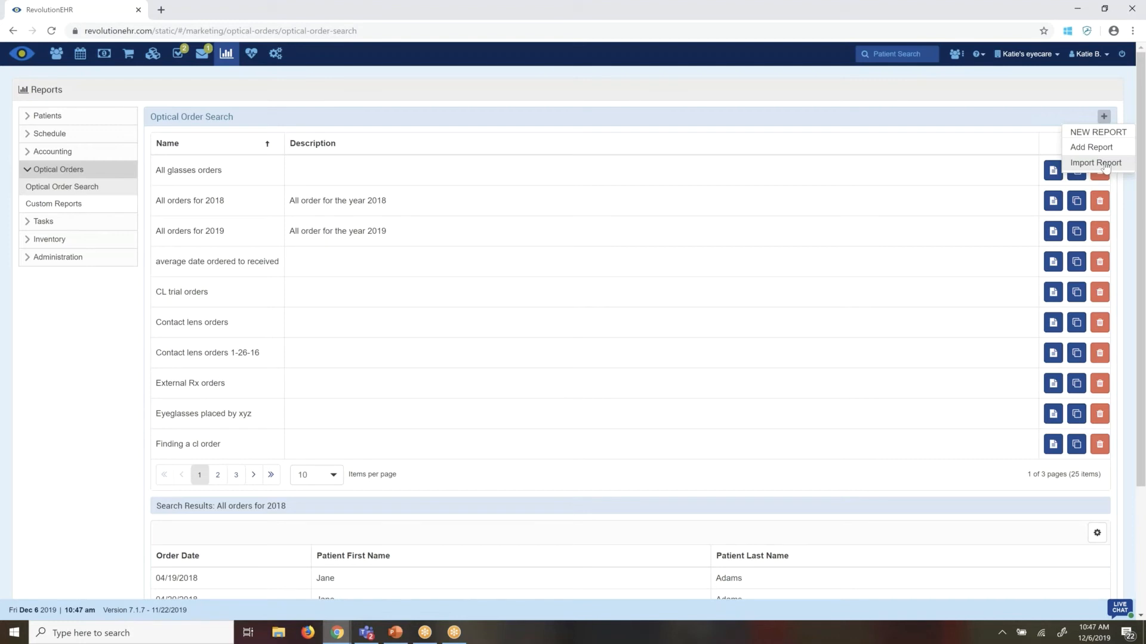
left_click(1103, 163)
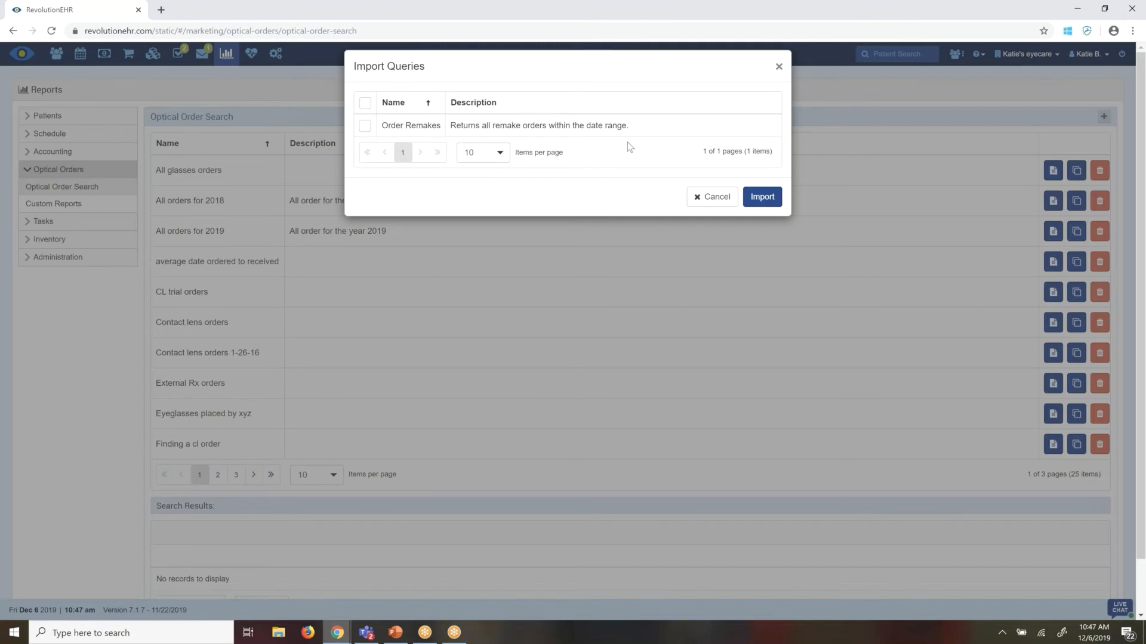
left_click(762, 197)
left_click(365, 166)
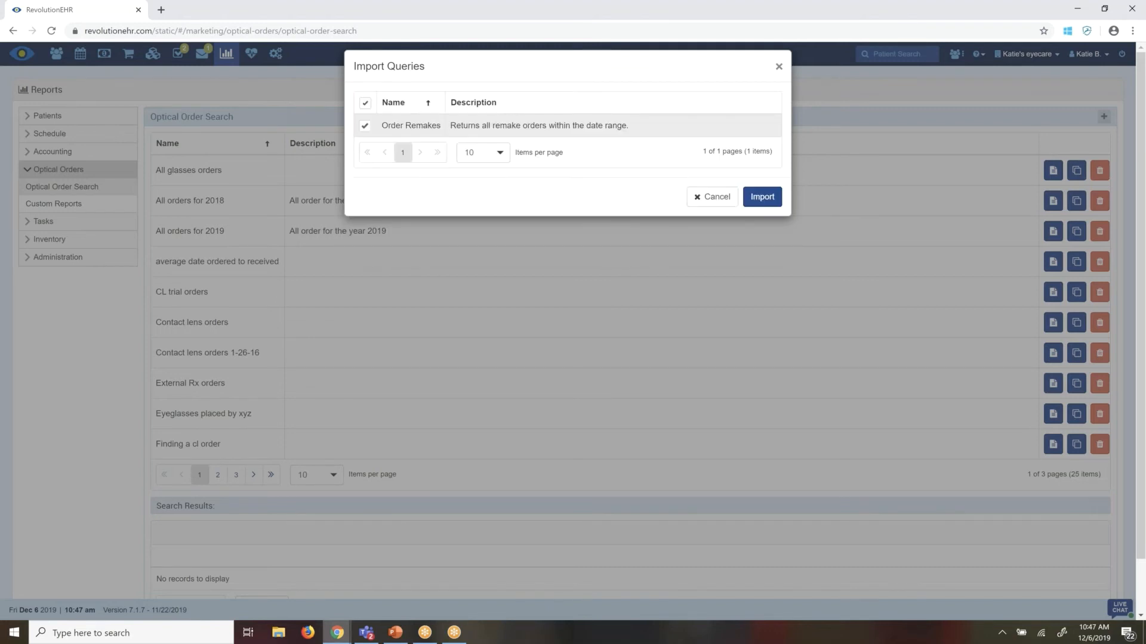
left_click(762, 198)
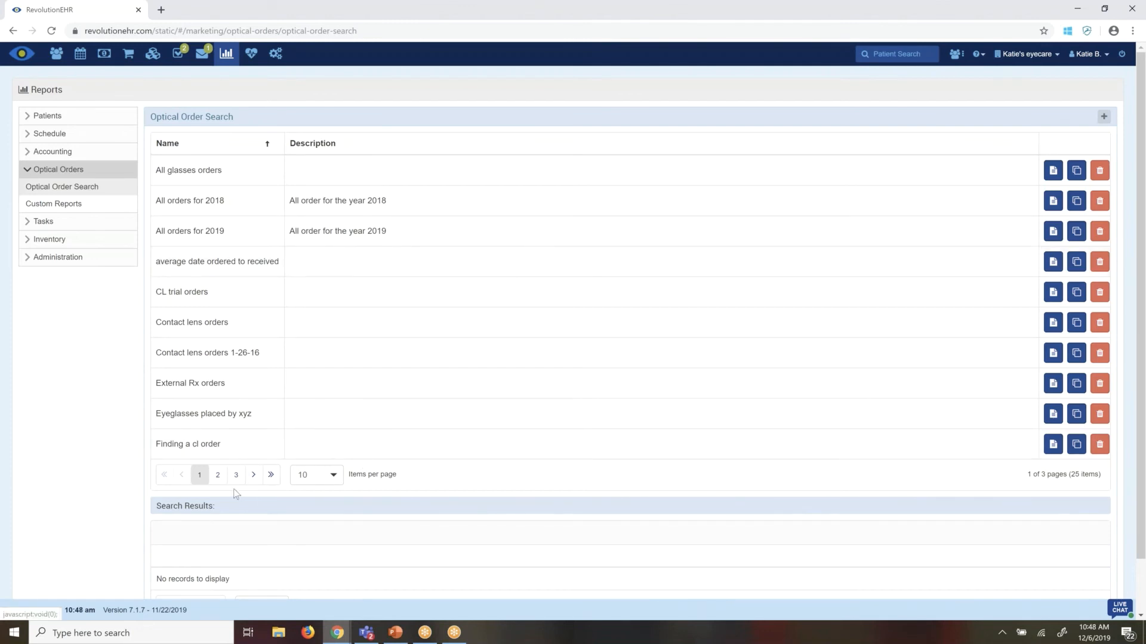
Open the imported Order Remakes report, examine its search criteria and result fields, and return to the report list
left_click(218, 476)
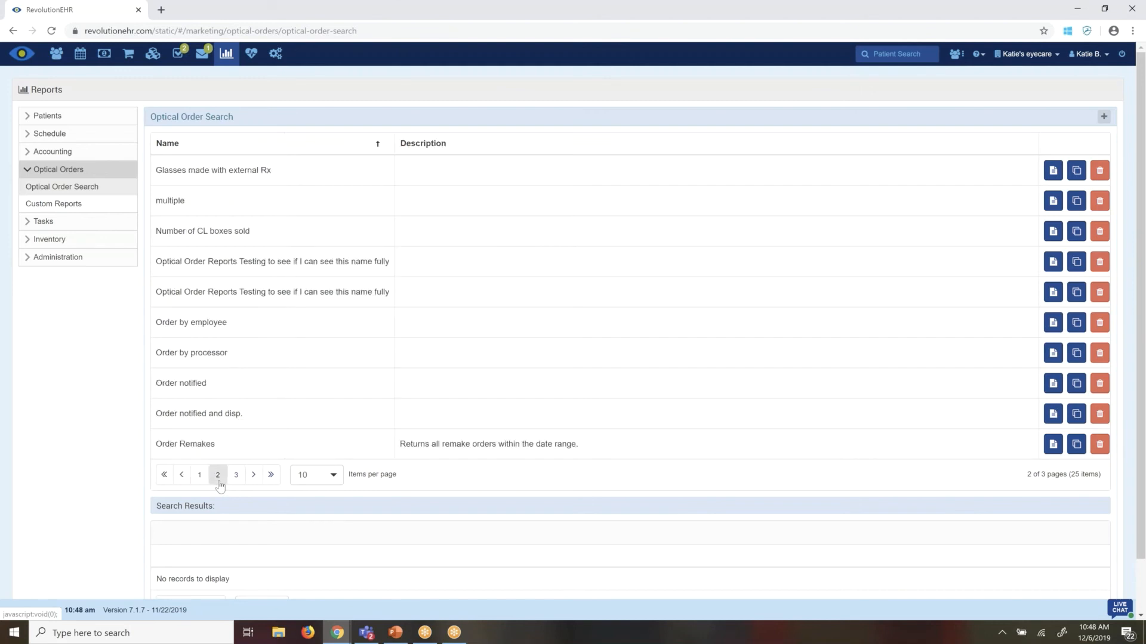
left_click(281, 455)
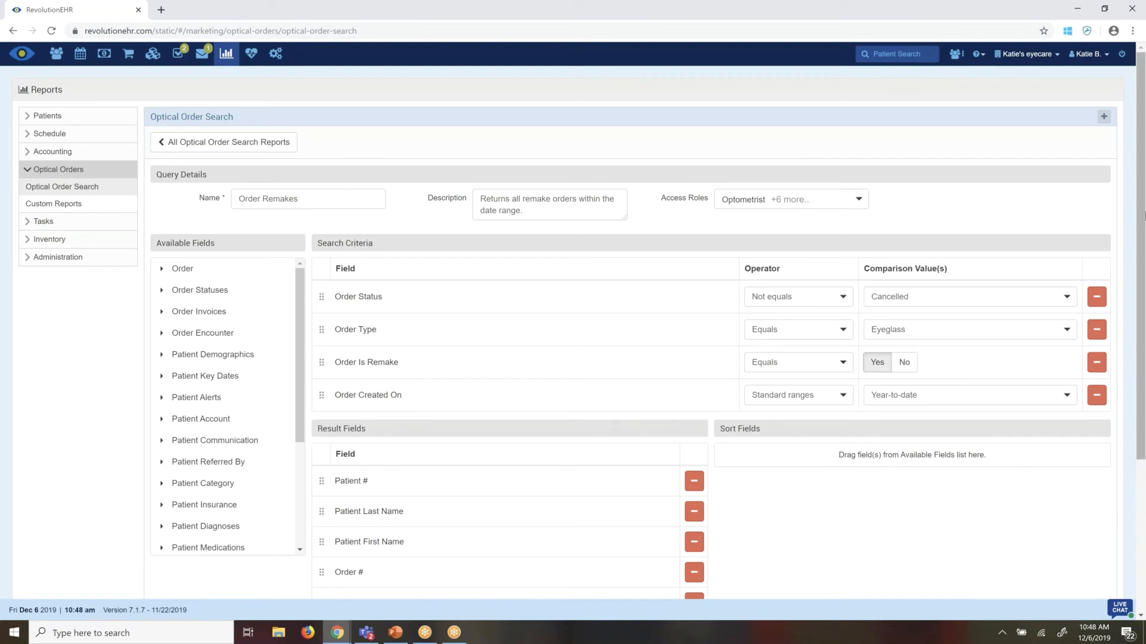
mouse_move(1144, 320)
left_mouse_down()
mouse_move(1144, 443)
mouse_move(1144, 338)
left_mouse_up()
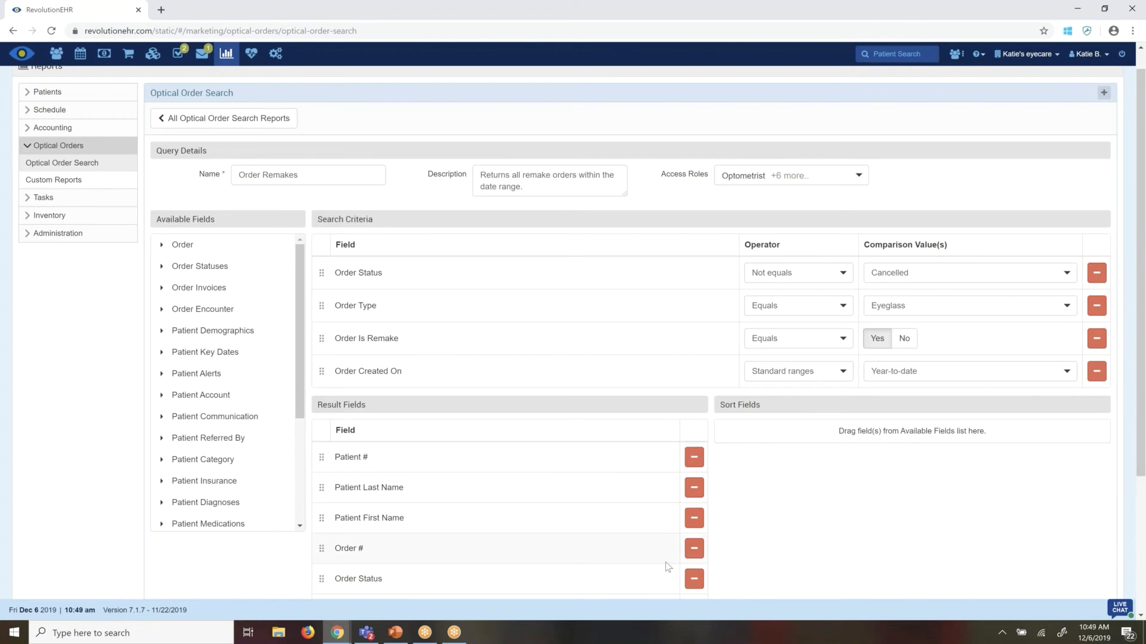
left_click(210, 119)
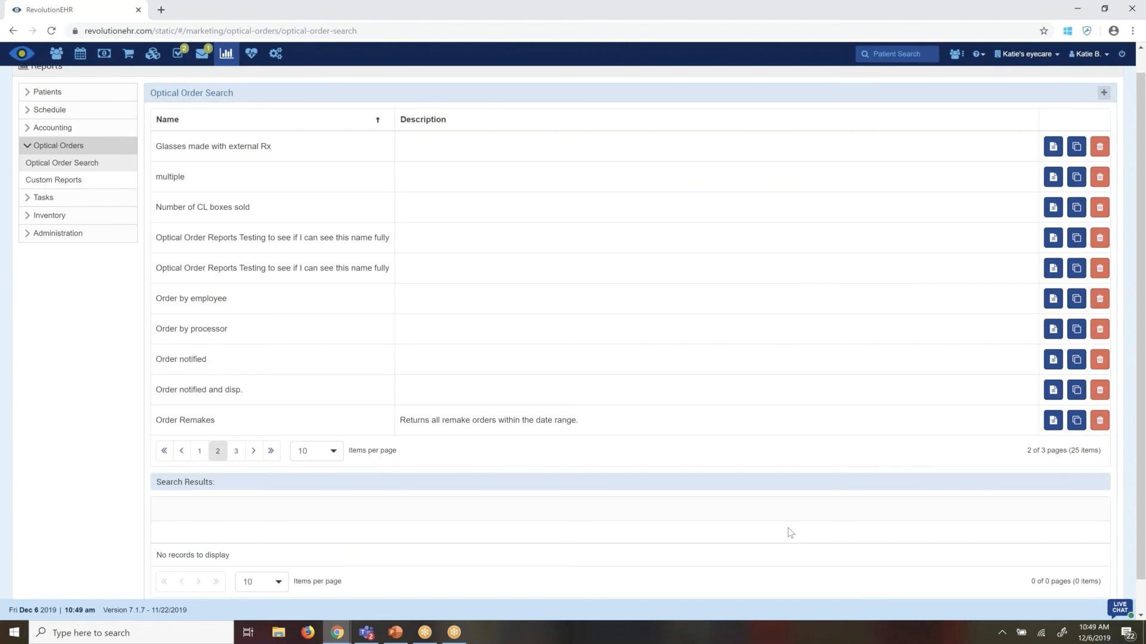
Import the Patients with eyeglass orders totaling an amount query into the optical orders Custom Reports
left_click(103, 189)
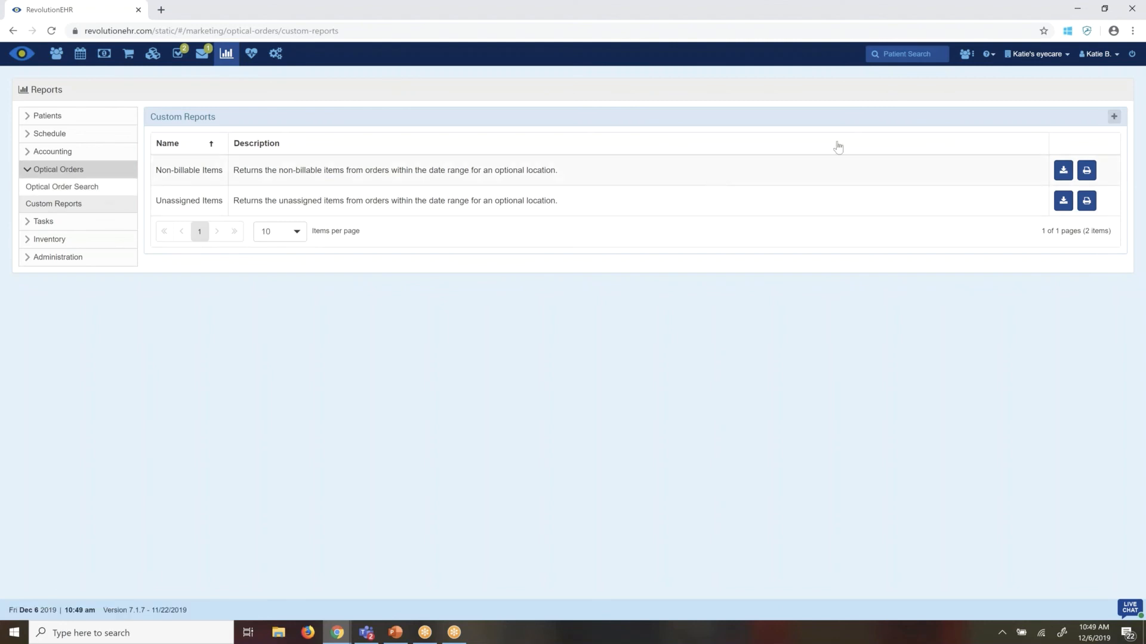
left_click(1113, 119)
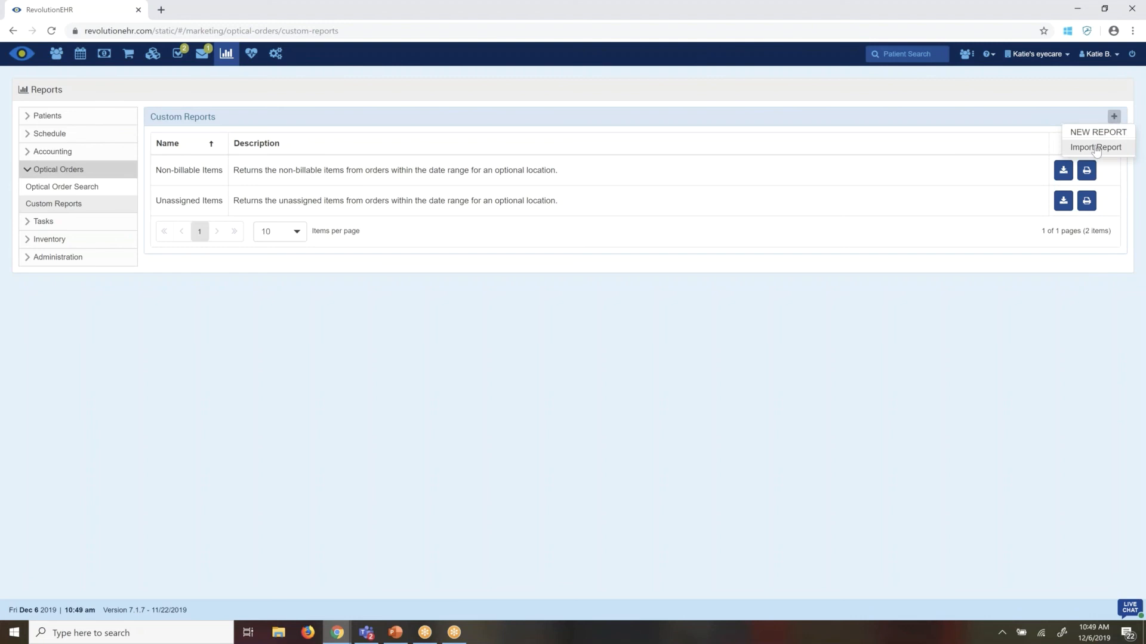
left_click(1095, 148)
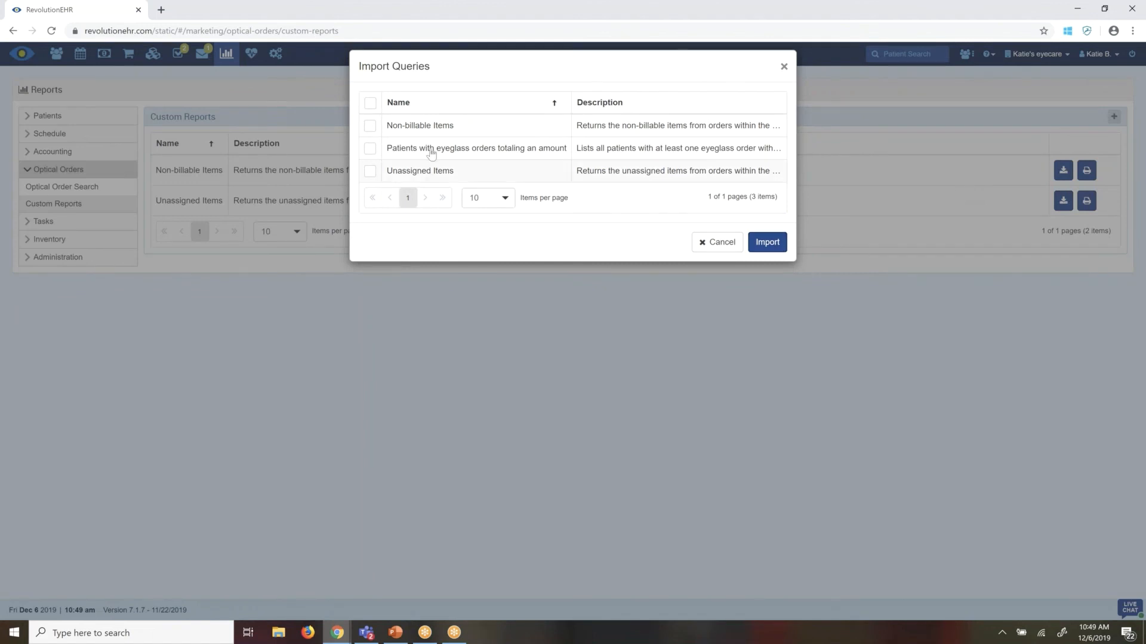
left_click(370, 148)
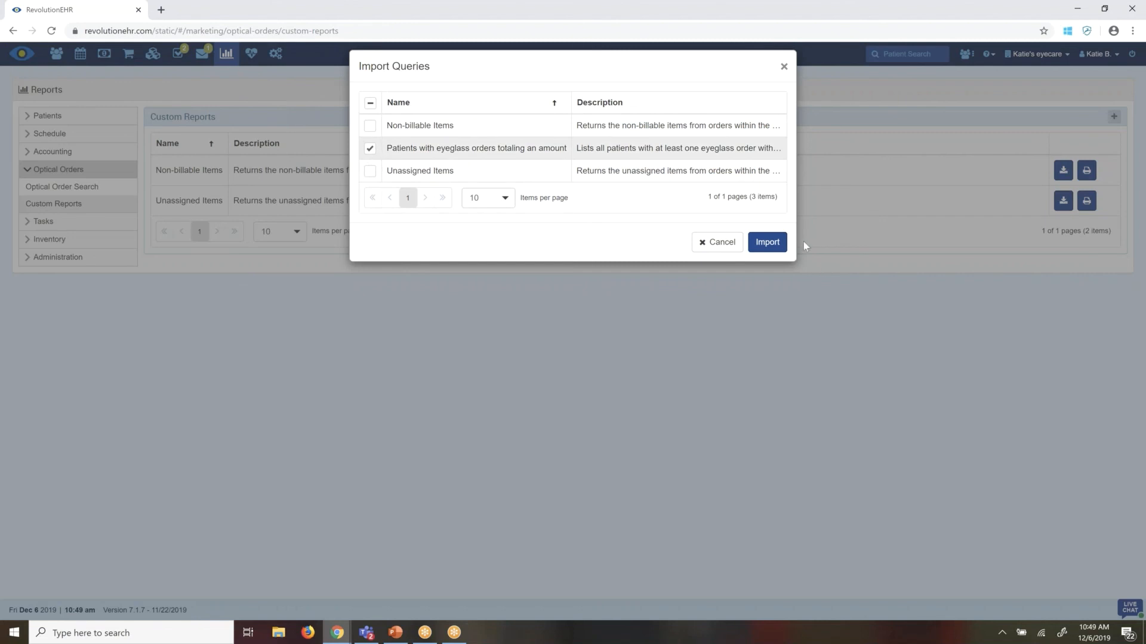
left_click(766, 245)
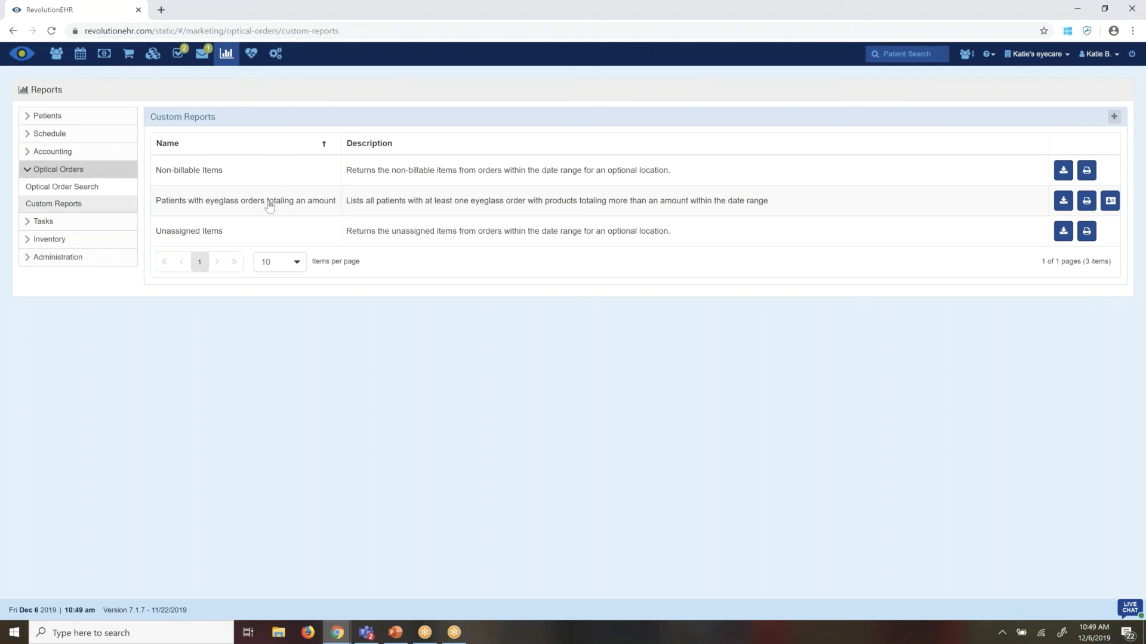
Set the imported eyeglass orders report's Start Date to 01/01/2018 and End Date to 12/6/2019, and save it
left_click(269, 206)
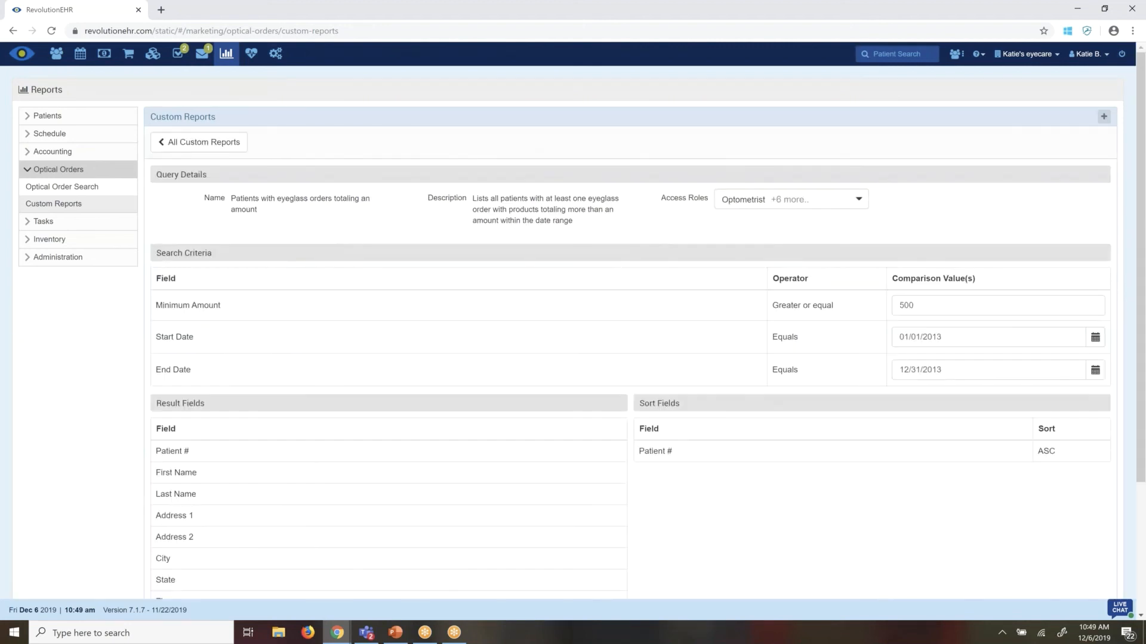
left_click(950, 337)
type("8")
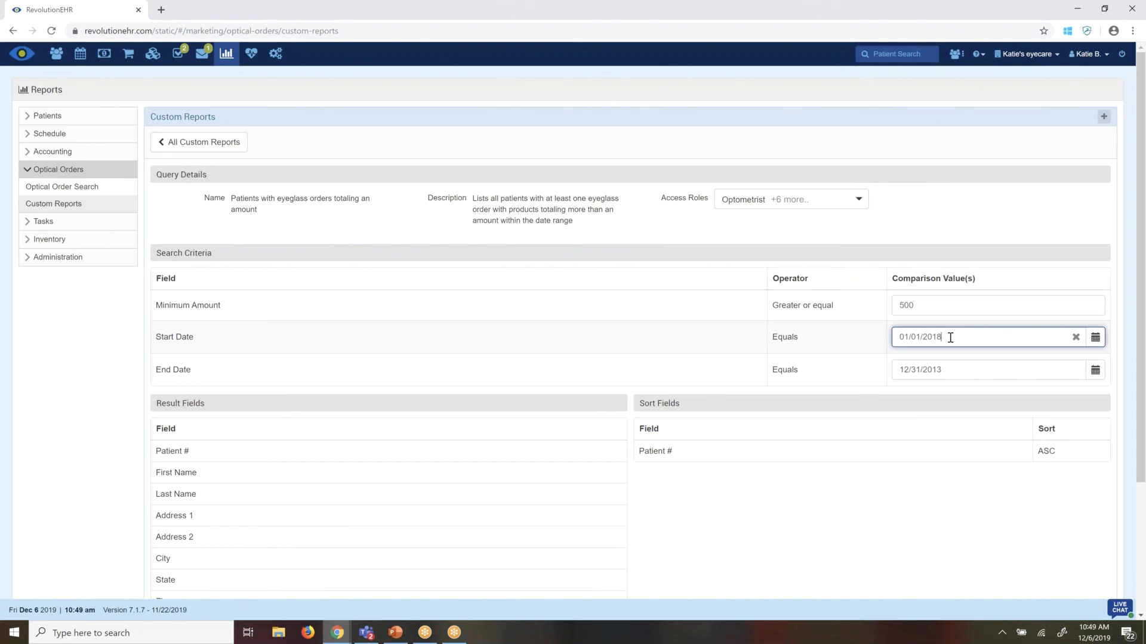
left_click(947, 370)
type("9")
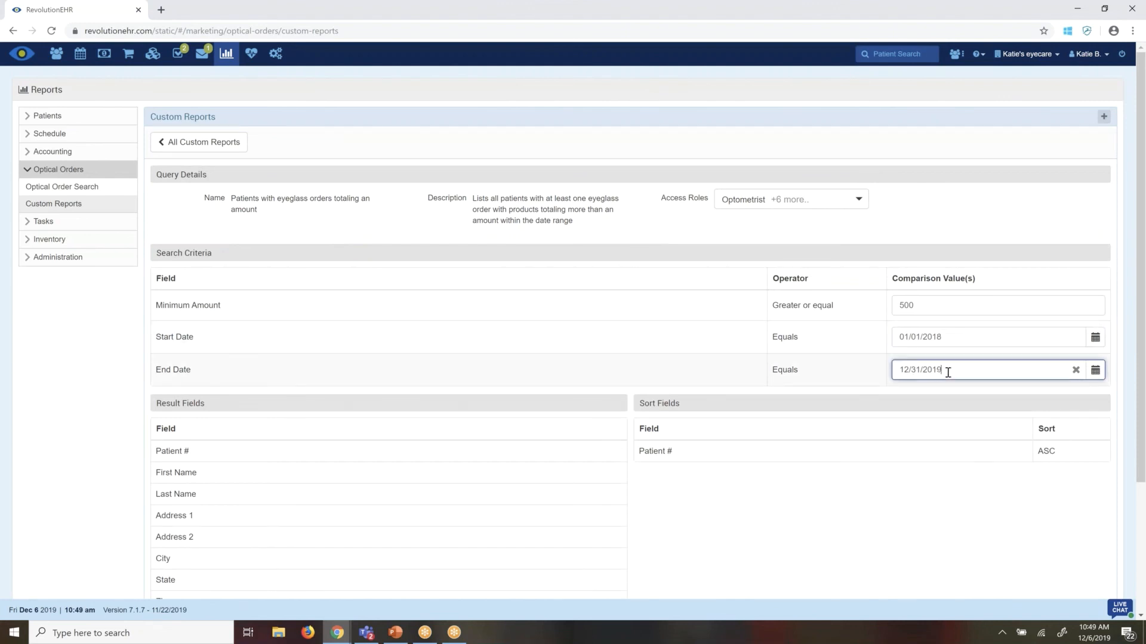
key("BackSpace")
key("BackSpace")
type("6")
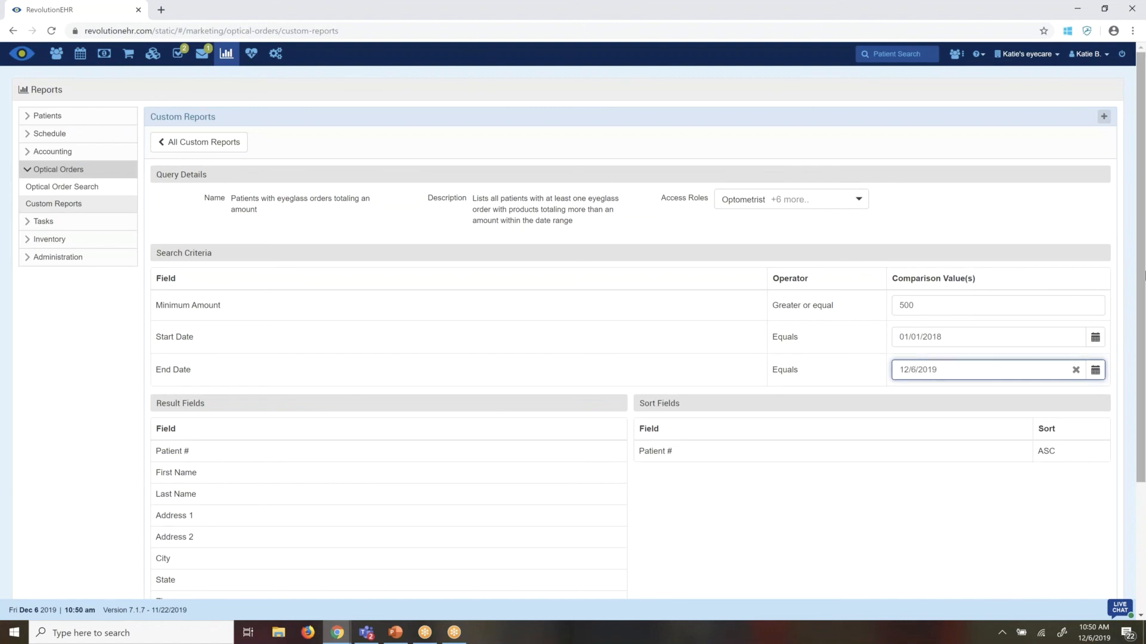
left_click_drag(1143, 275, 1144, 402)
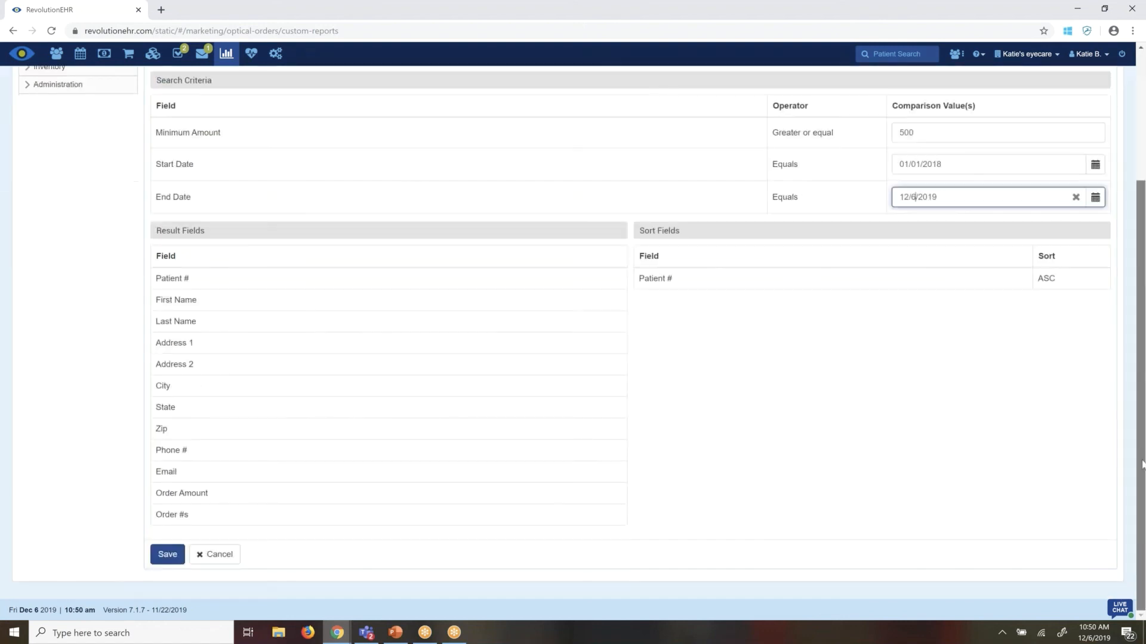
left_click(168, 554)
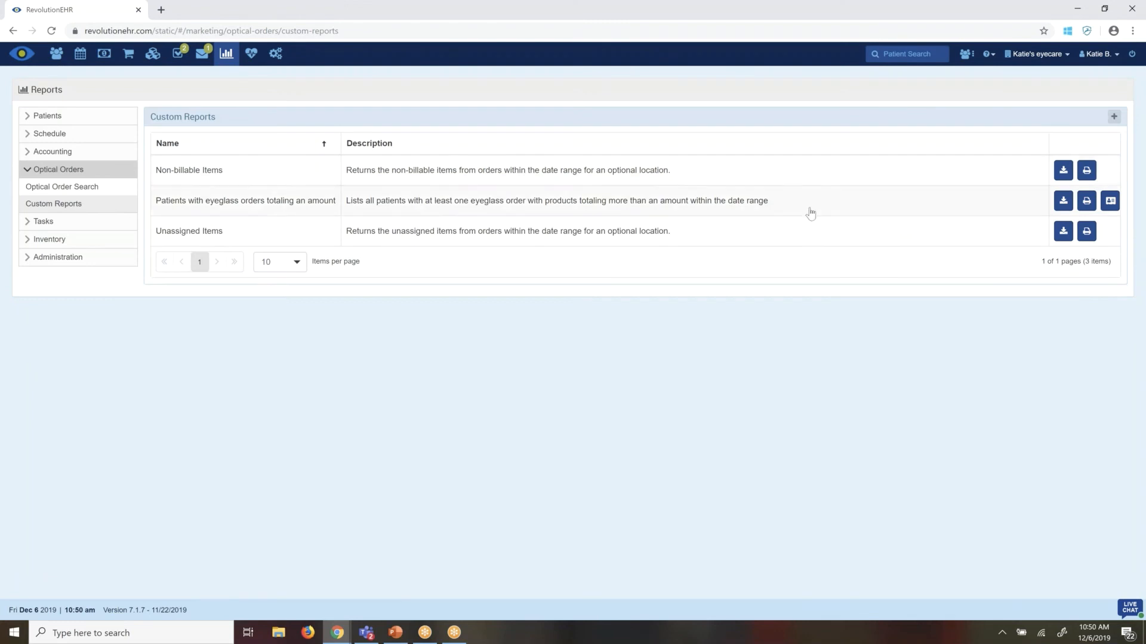